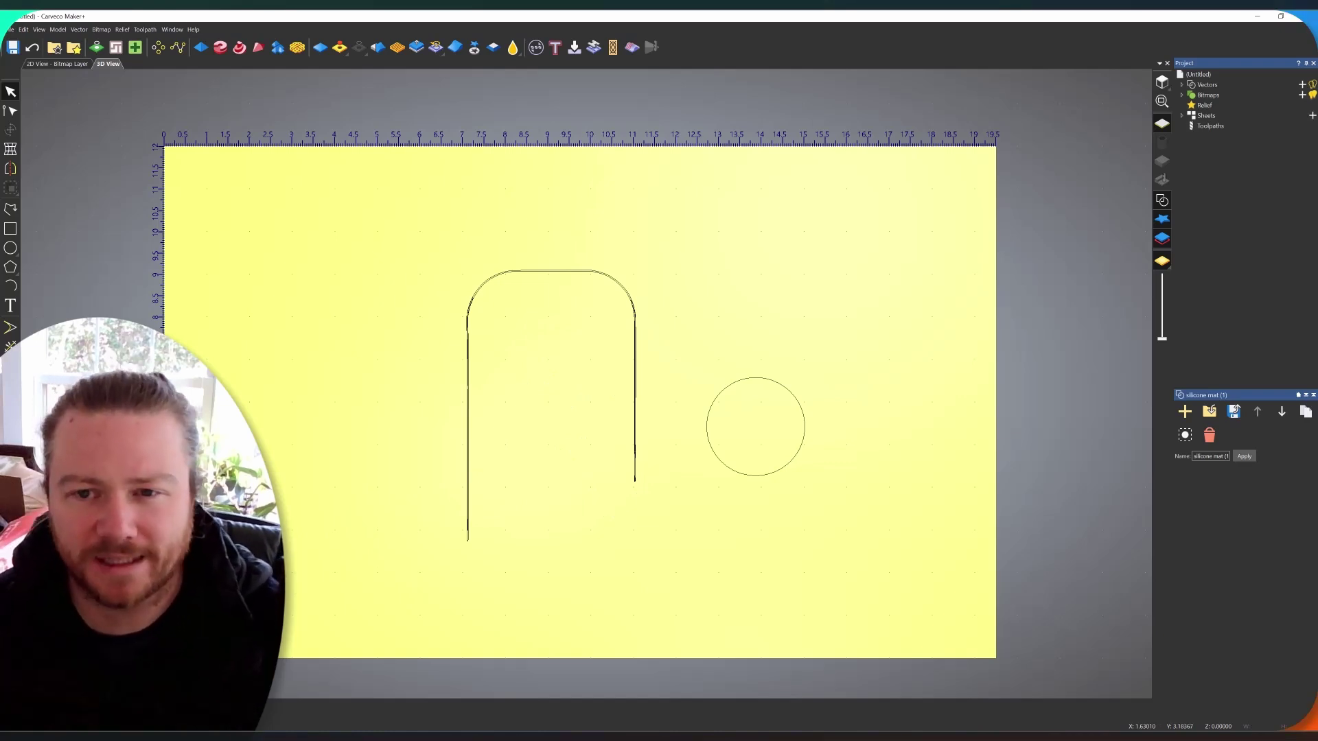
{"action": "left_click_drag", "start_coordinate": [679, 609], "coordinate": [429, 224]}
{"action": "left_click_drag", "start_coordinate": [548, 256], "coordinate": [679, 287]}
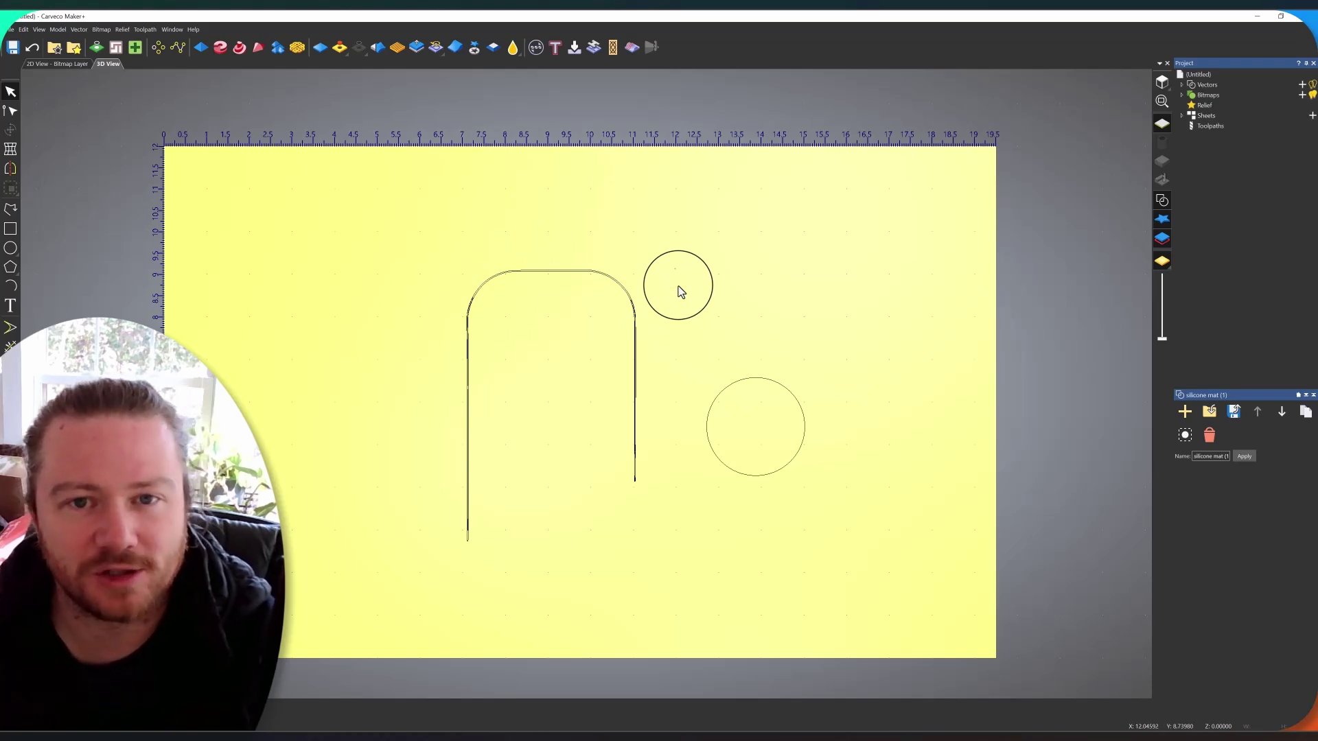
{"action": "left_click_drag", "start_coordinate": [679, 292], "coordinate": [486, 338]}
{"action": "left_click_drag", "start_coordinate": [485, 275], "coordinate": [34, 221]}
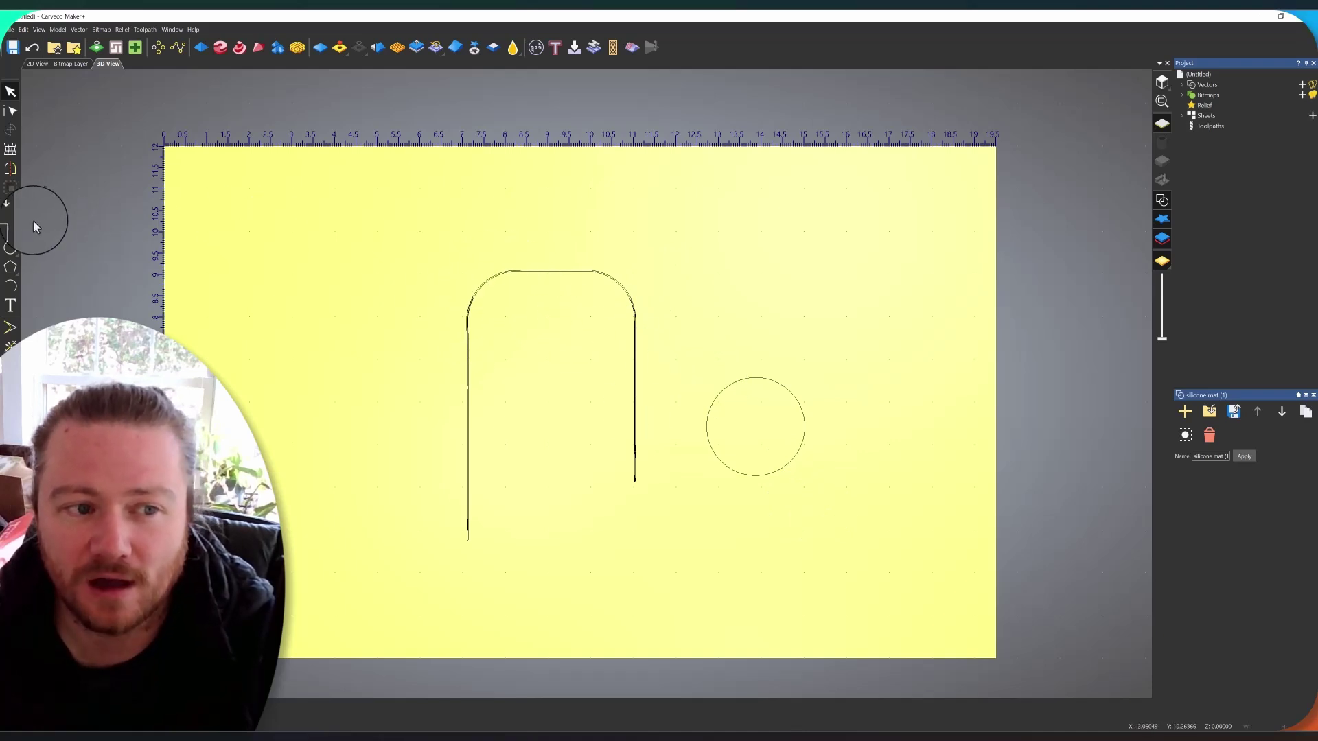
Step: Draw a circle about 2.1 inches in diameter over the upper-right rounded corner of the arch outline
{"action": "left_click", "coordinate": [10, 248]}
{"action": "left_click_drag", "start_coordinate": [644, 263], "coordinate": [689, 263]}
{"action": "left_click", "coordinate": [1271, 212]}
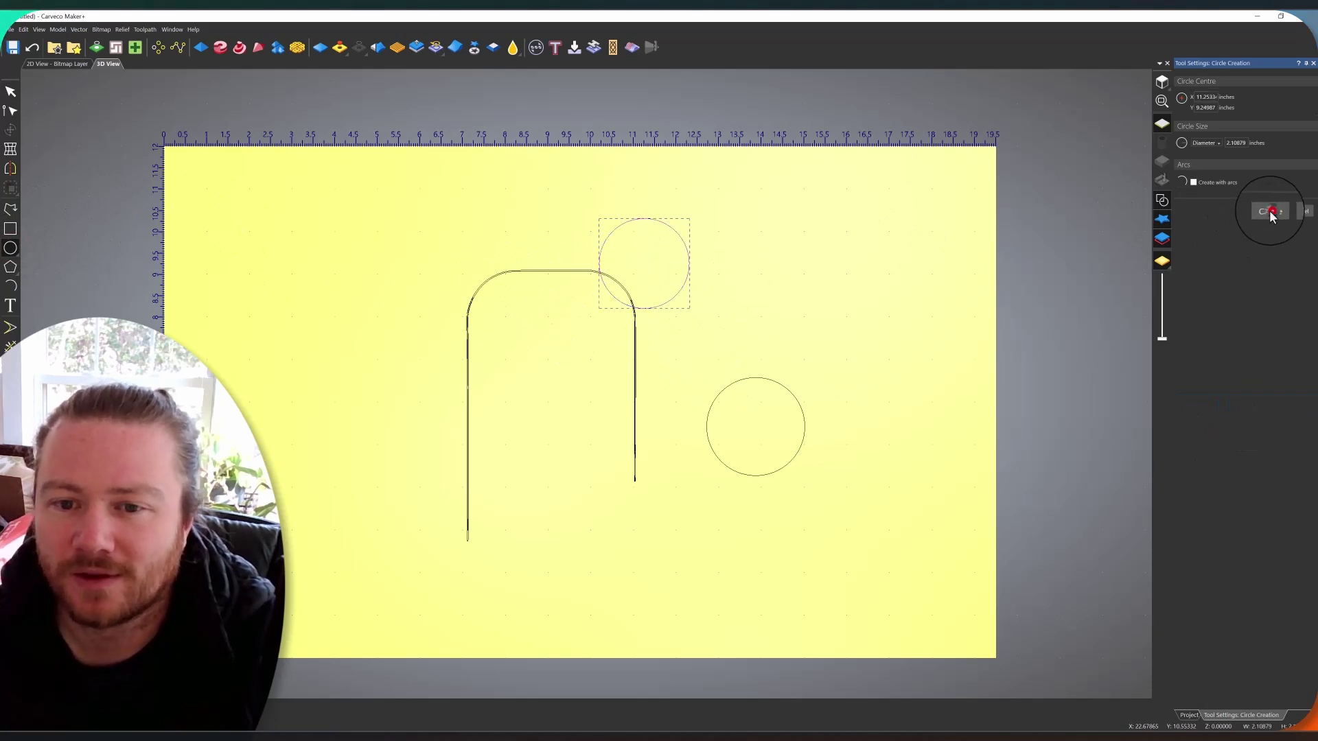
Step: Move the new circle against the arch's upper-left rounded corner to compare the curvature, and delete the circle
{"action": "left_click", "coordinate": [10, 129]}
{"action": "left_click_drag", "start_coordinate": [659, 285], "coordinate": [529, 342]}
{"action": "key", "text": "Escape"}
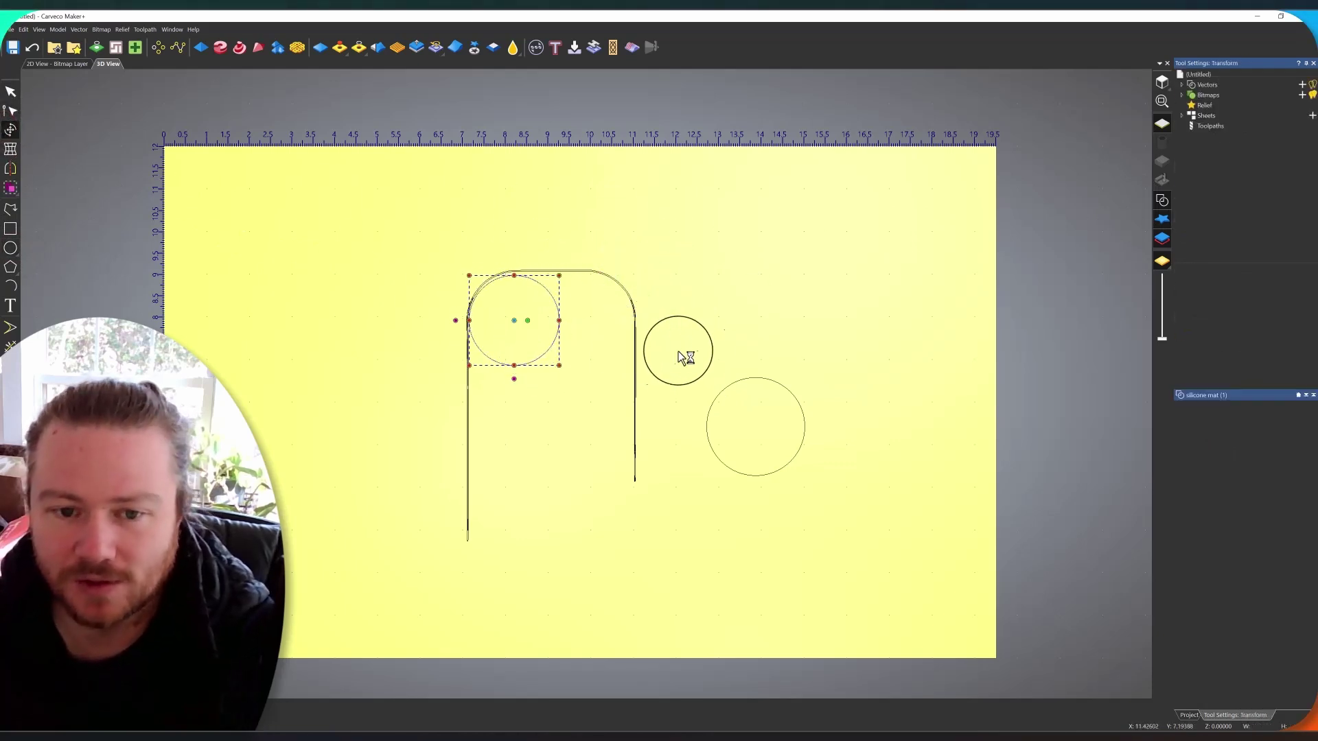
{"action": "key", "text": "Delete"}
Step: Check the size of the remaining circle beside the arch with the Transform tool
{"action": "left_click", "coordinate": [11, 88]}
{"action": "left_click_drag", "start_coordinate": [830, 500], "coordinate": [701, 374]}
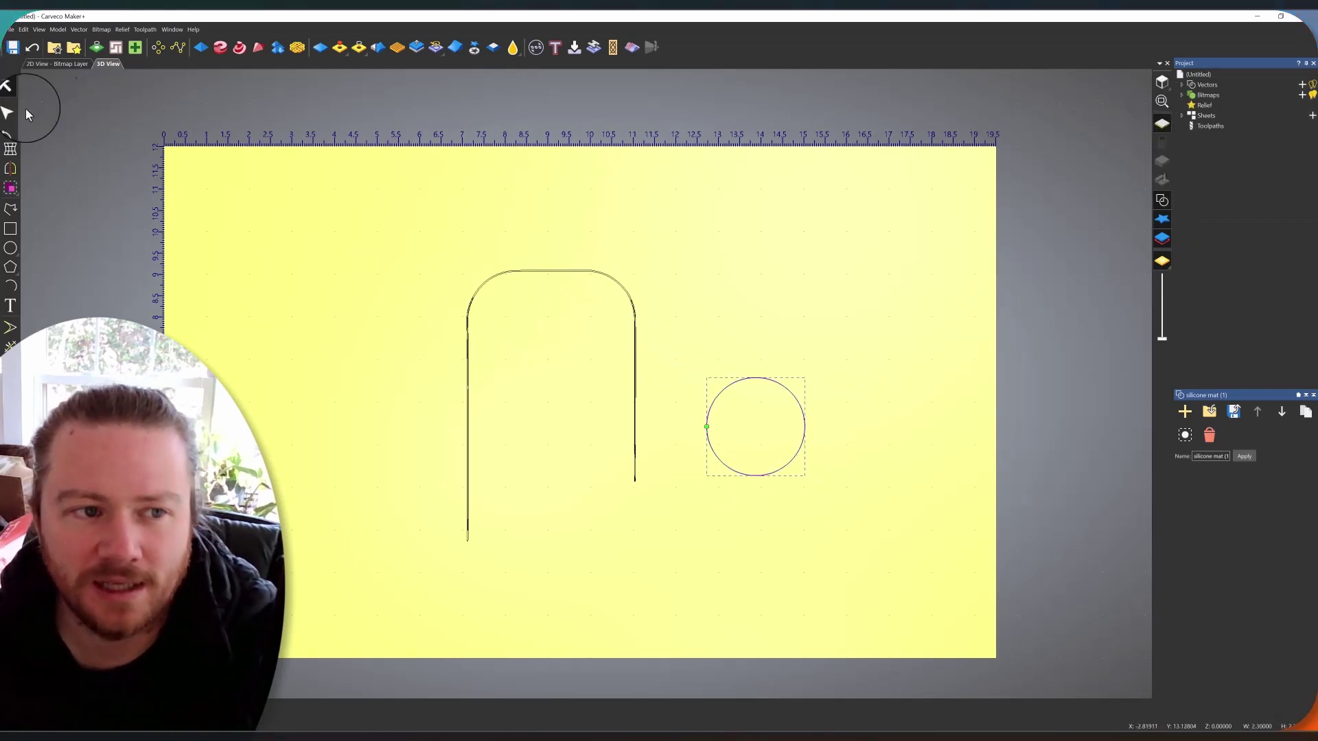
{"action": "left_click", "coordinate": [11, 129]}
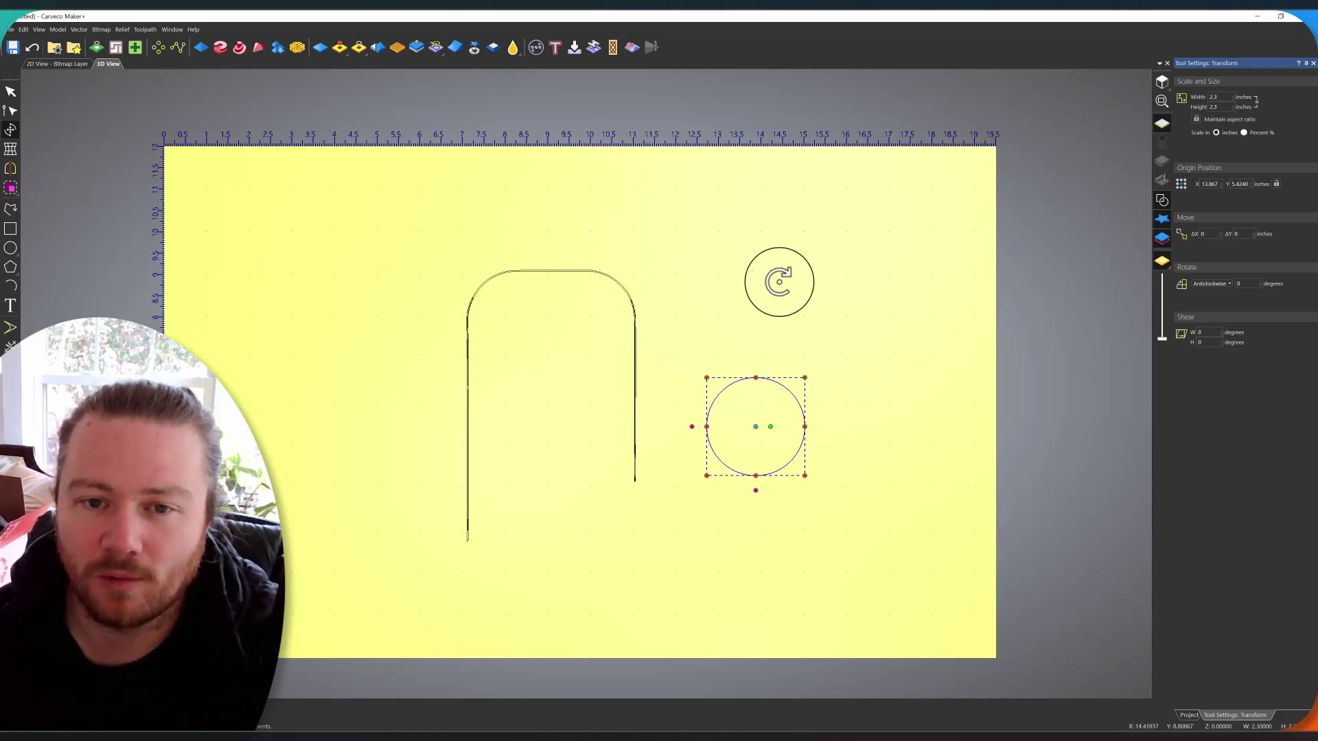
{"action": "left_click", "coordinate": [11, 90]}
Step: Move the arch outline and the circle together toward the top of the workpiece, freeing the area below, and deselect them
{"action": "left_click", "coordinate": [767, 296]}
{"action": "left_click_drag", "start_coordinate": [884, 563], "coordinate": [288, 233]}
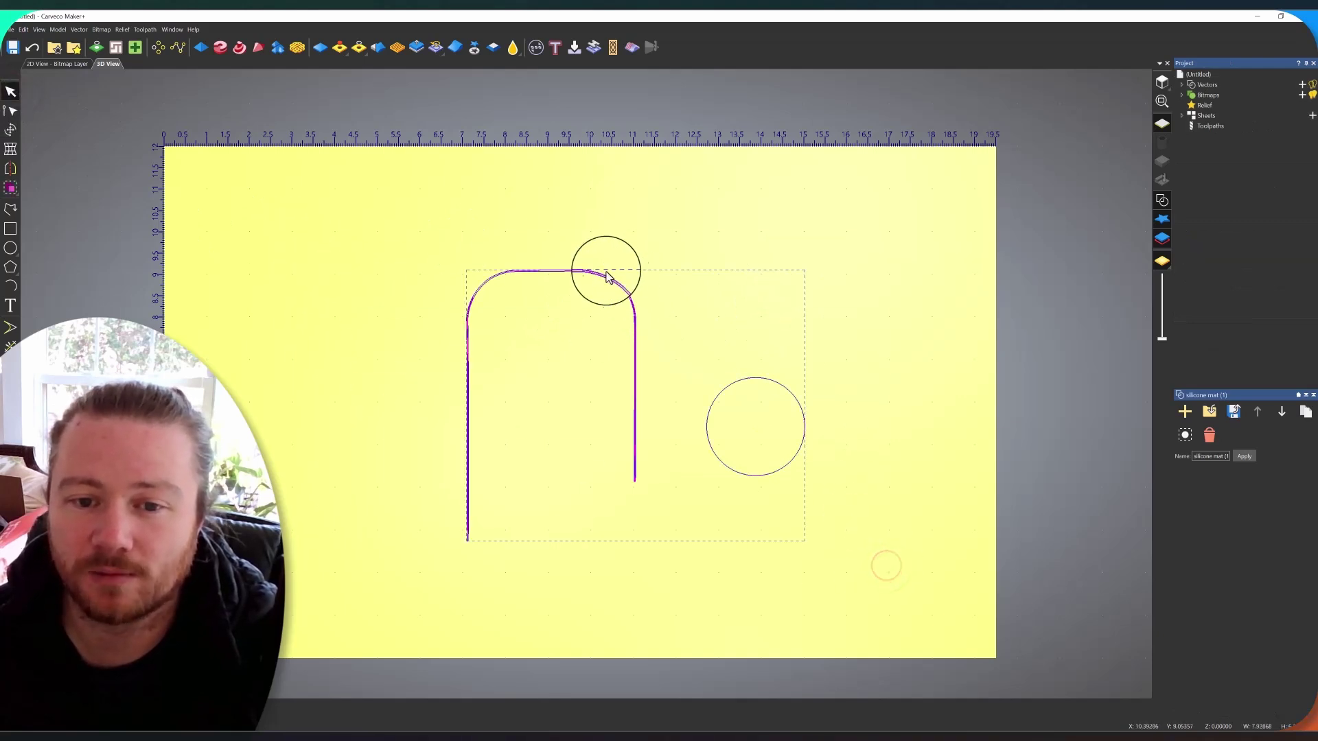
{"action": "left_click_drag", "start_coordinate": [600, 272], "coordinate": [578, 15]}
{"action": "left_click", "coordinate": [326, 349]}
Step: Draw a rectangle in the free area below the arch, 11.875 inches wide and 3.964 inches high
{"action": "left_click", "coordinate": [13, 234]}
{"action": "left_click_drag", "start_coordinate": [296, 346], "coordinate": [892, 553]}
{"action": "left_click", "coordinate": [1220, 143]}
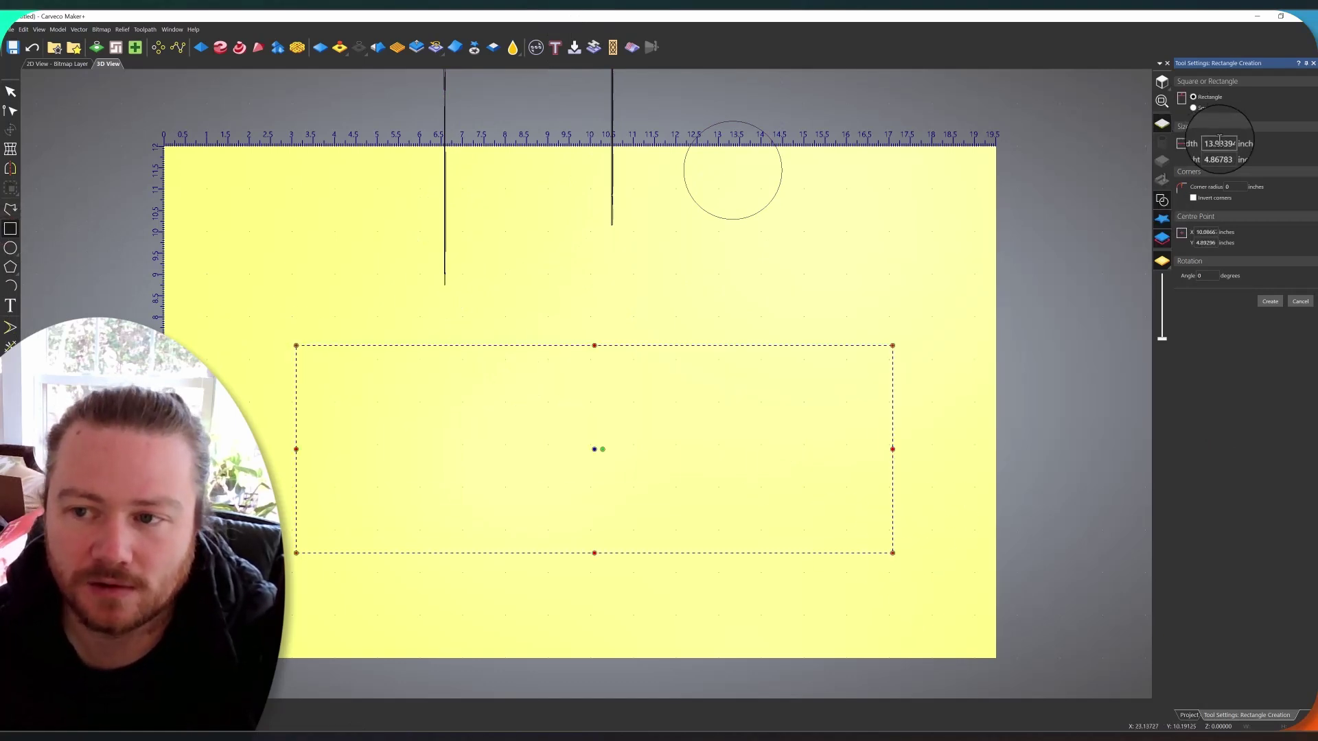
{"action": "left_click", "coordinate": [1220, 142]}
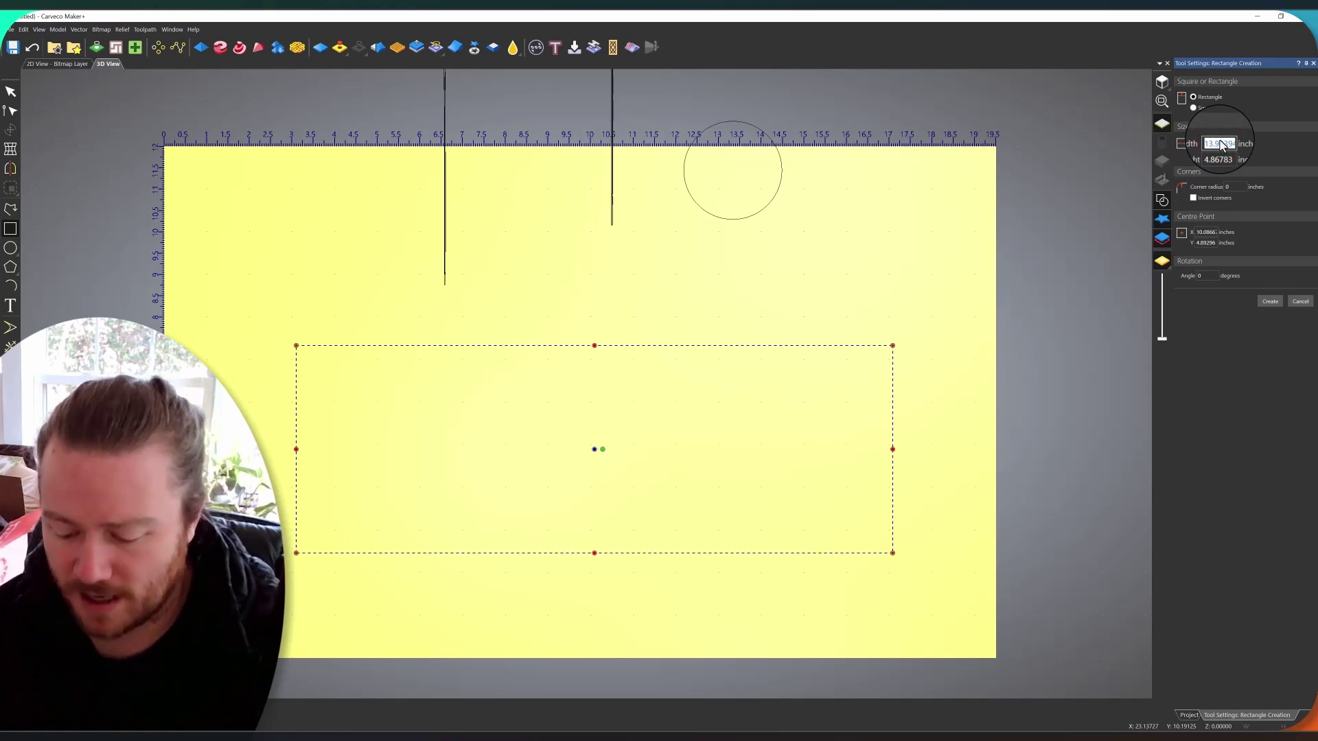
{"action": "type", "text": "1"}
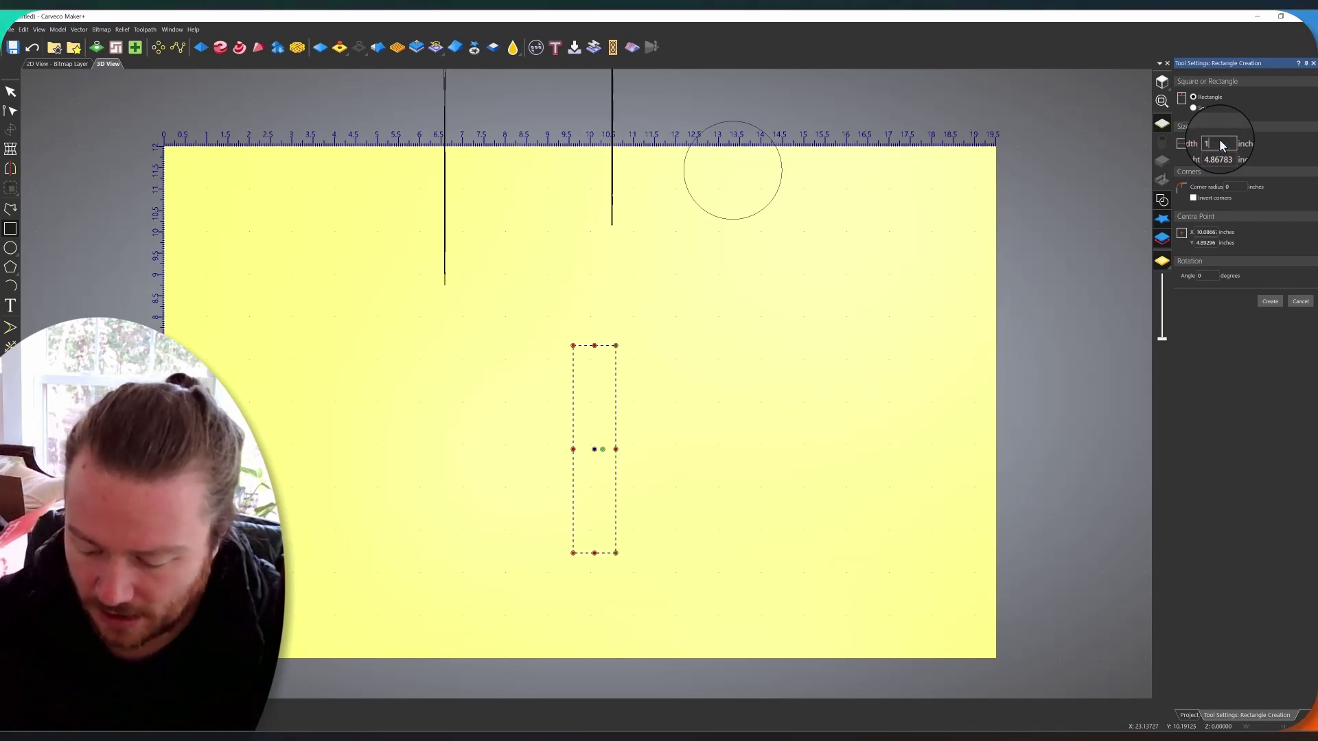
{"action": "type", "text": "1.875"}
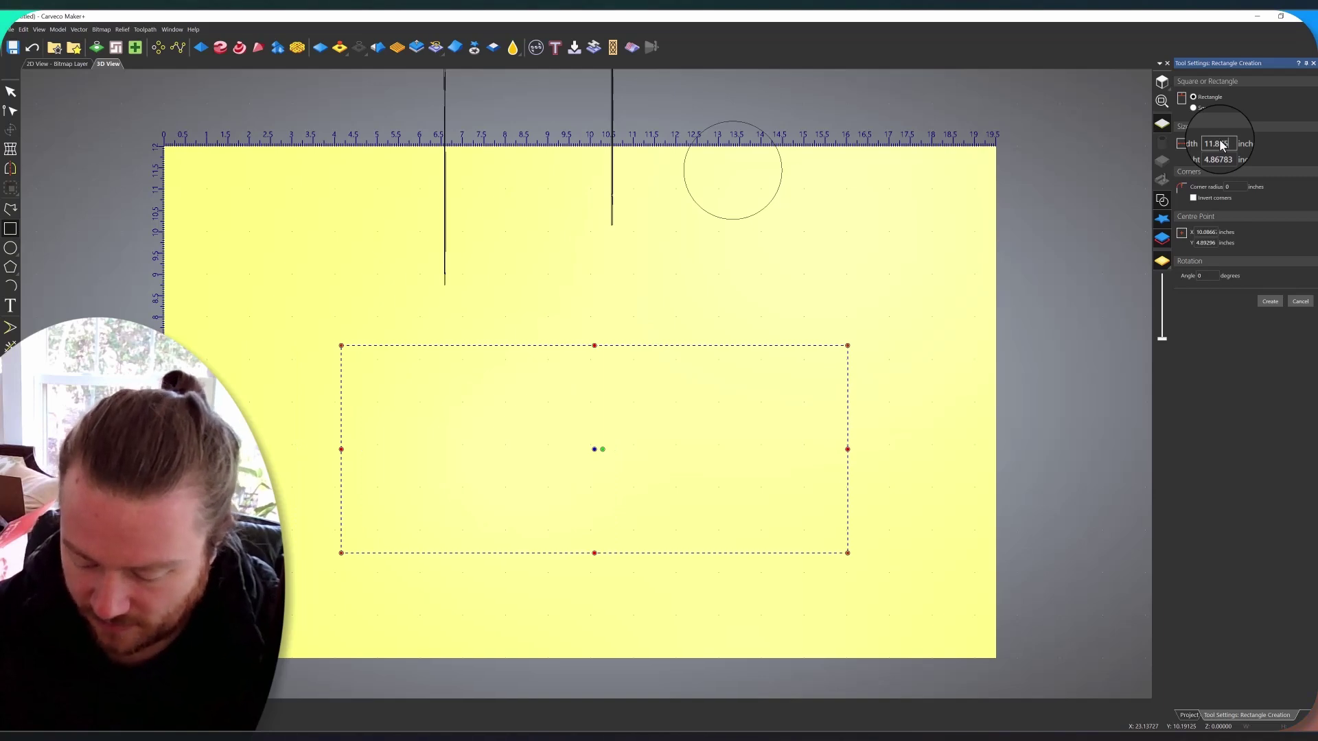
{"action": "left_click", "coordinate": [1225, 157]}
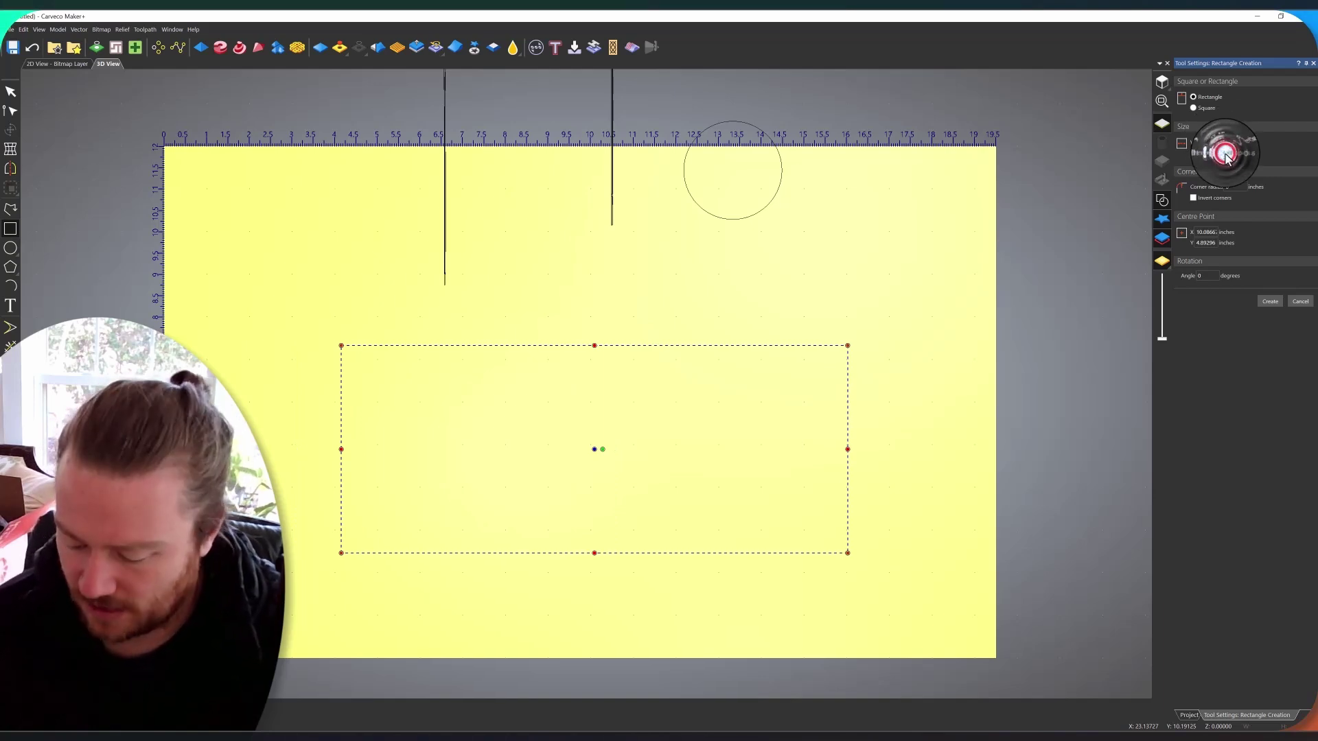
{"action": "type", "text": "3"}
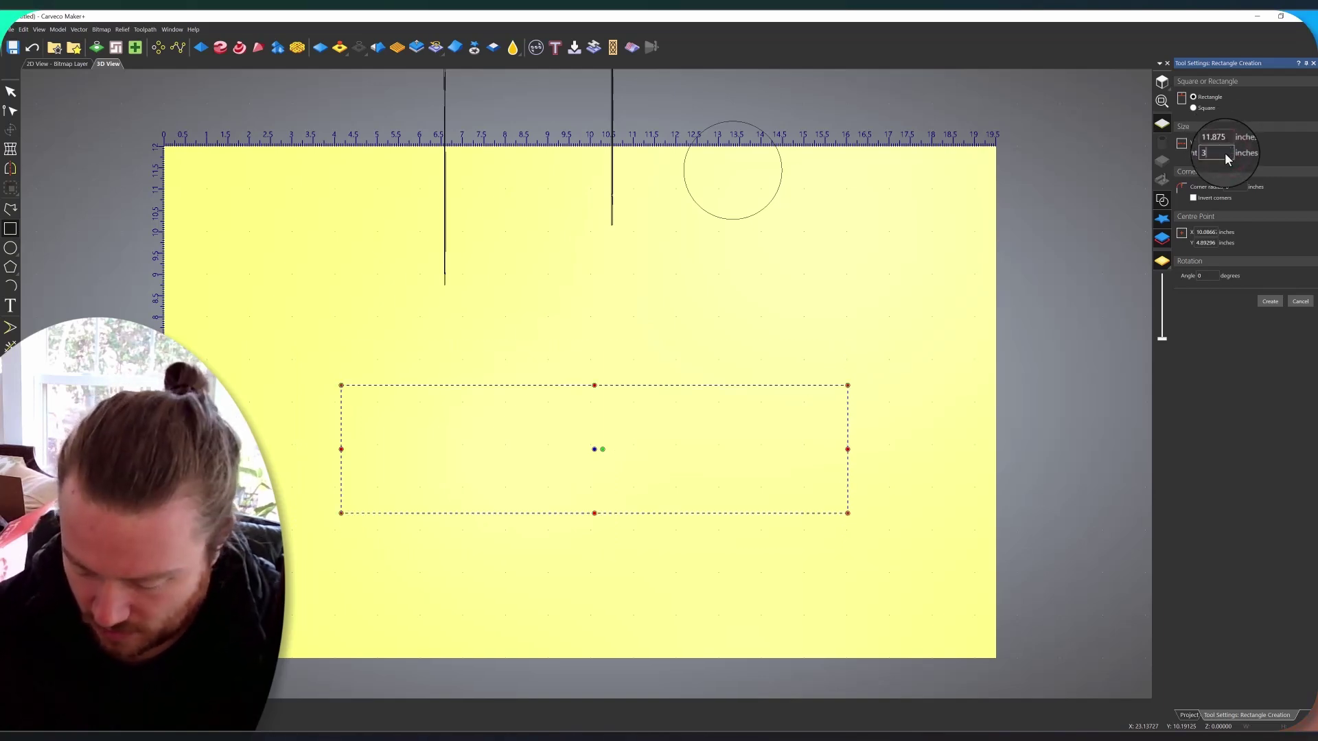
{"action": "type", "text": ".96"}
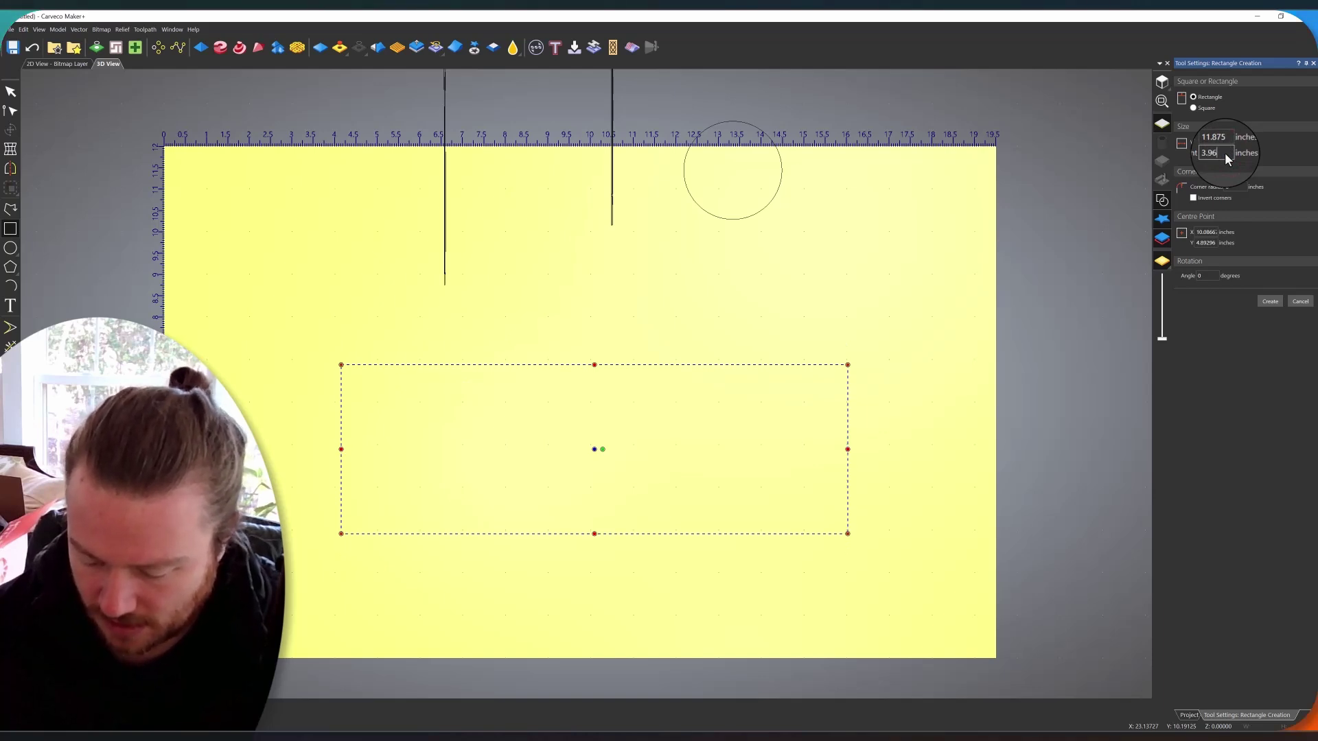
{"action": "type", "text": "4"}
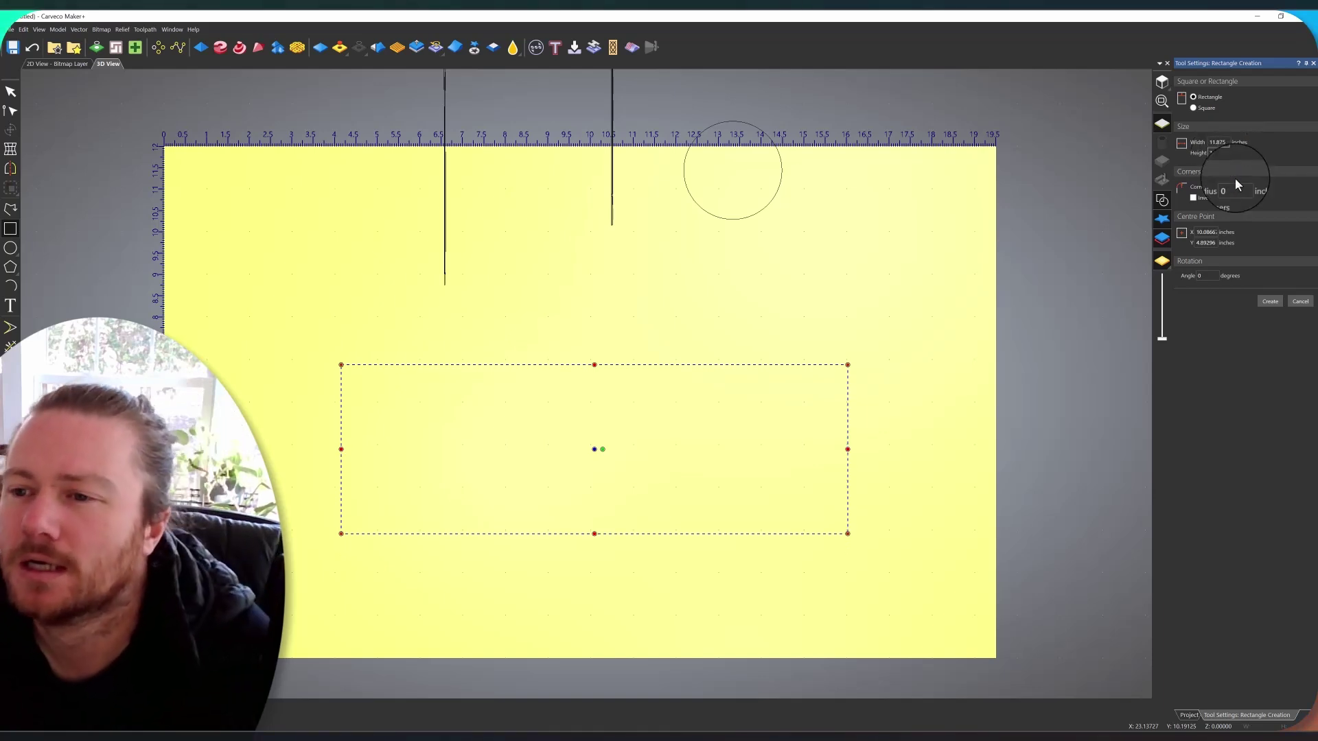
Step: Give the rectangle a corner radius of 1.15 inches and create it
{"action": "left_click", "coordinate": [1236, 186]}
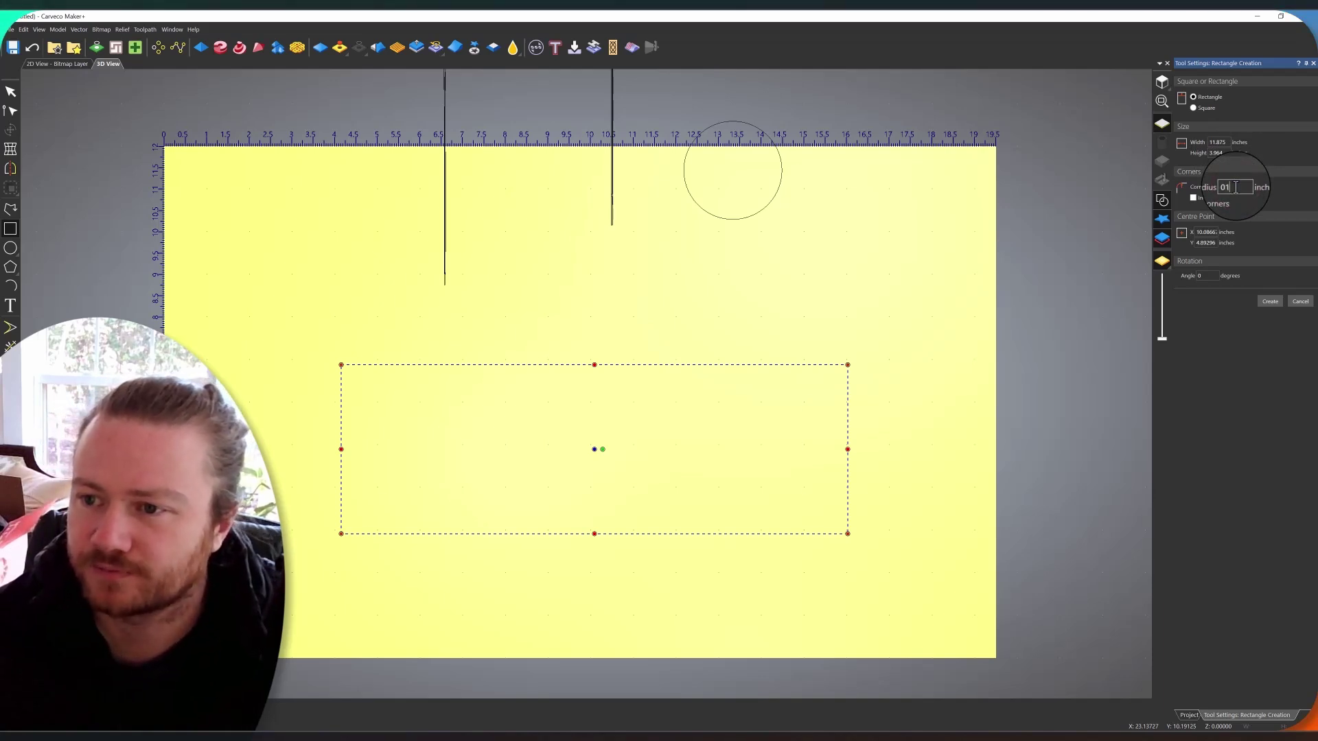
{"action": "type", "text": "1.15"}
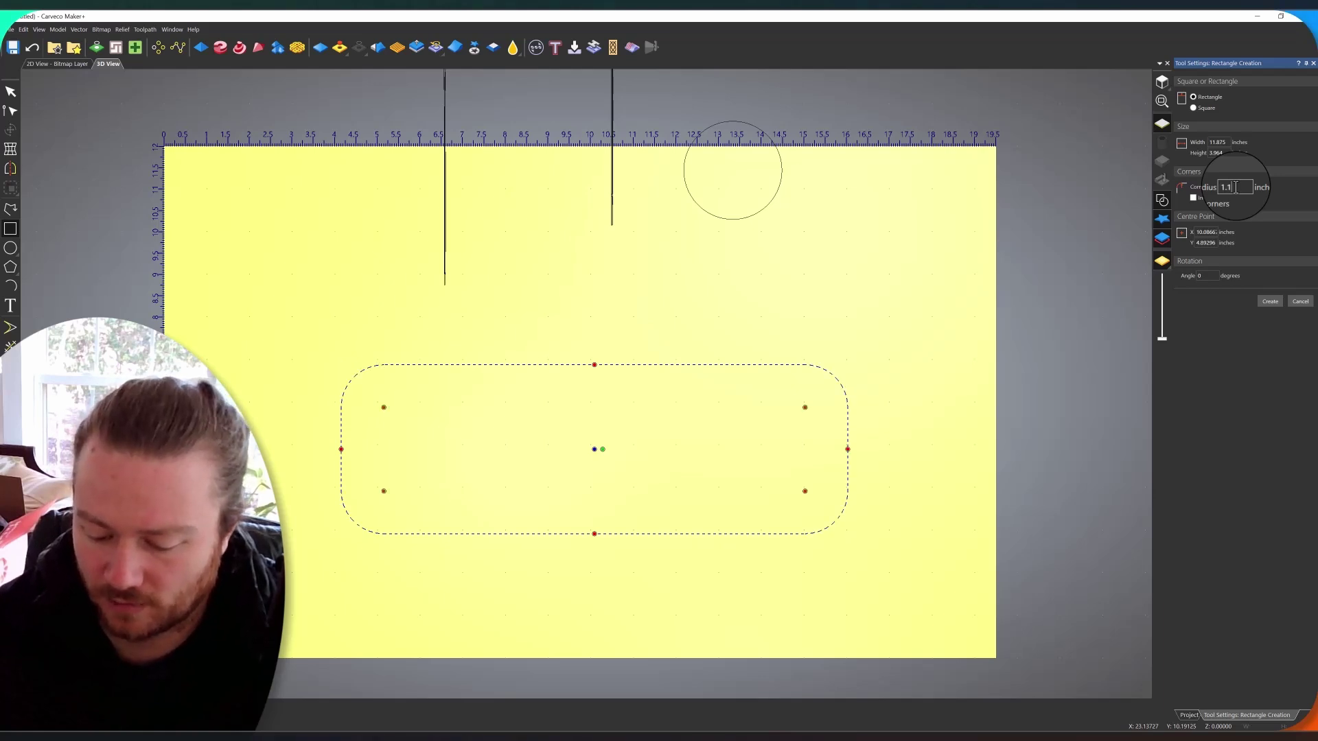
{"action": "left_click", "coordinate": [1270, 302]}
Step: Delete the arch outline and the circle, and center the rounded rectangle on the workpiece
{"action": "left_click", "coordinate": [11, 91]}
{"action": "left_click_drag", "start_coordinate": [289, 215], "coordinate": [389, 464]}
{"action": "left_click", "coordinate": [503, 476]}
{"action": "left_click_drag", "start_coordinate": [478, 473], "coordinate": [568, 437]}
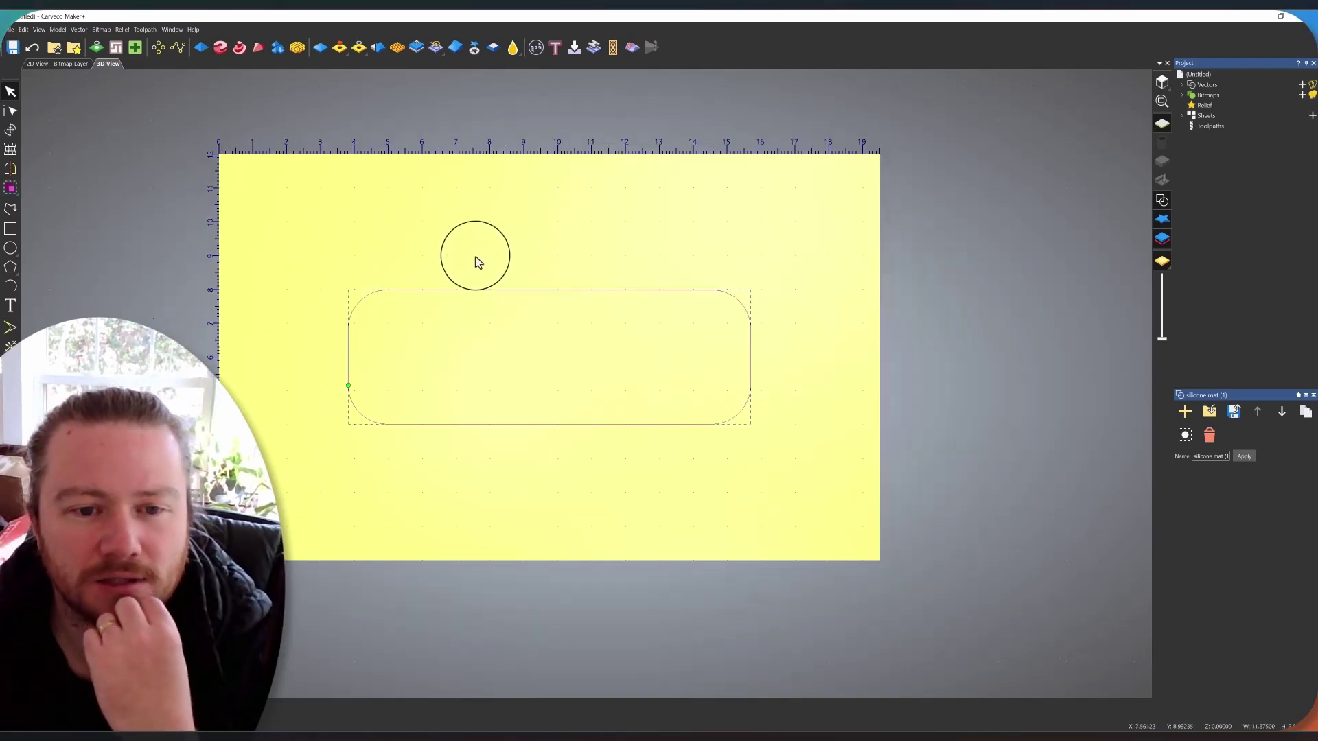
{"action": "left_click_drag", "start_coordinate": [479, 263], "coordinate": [475, 265]}
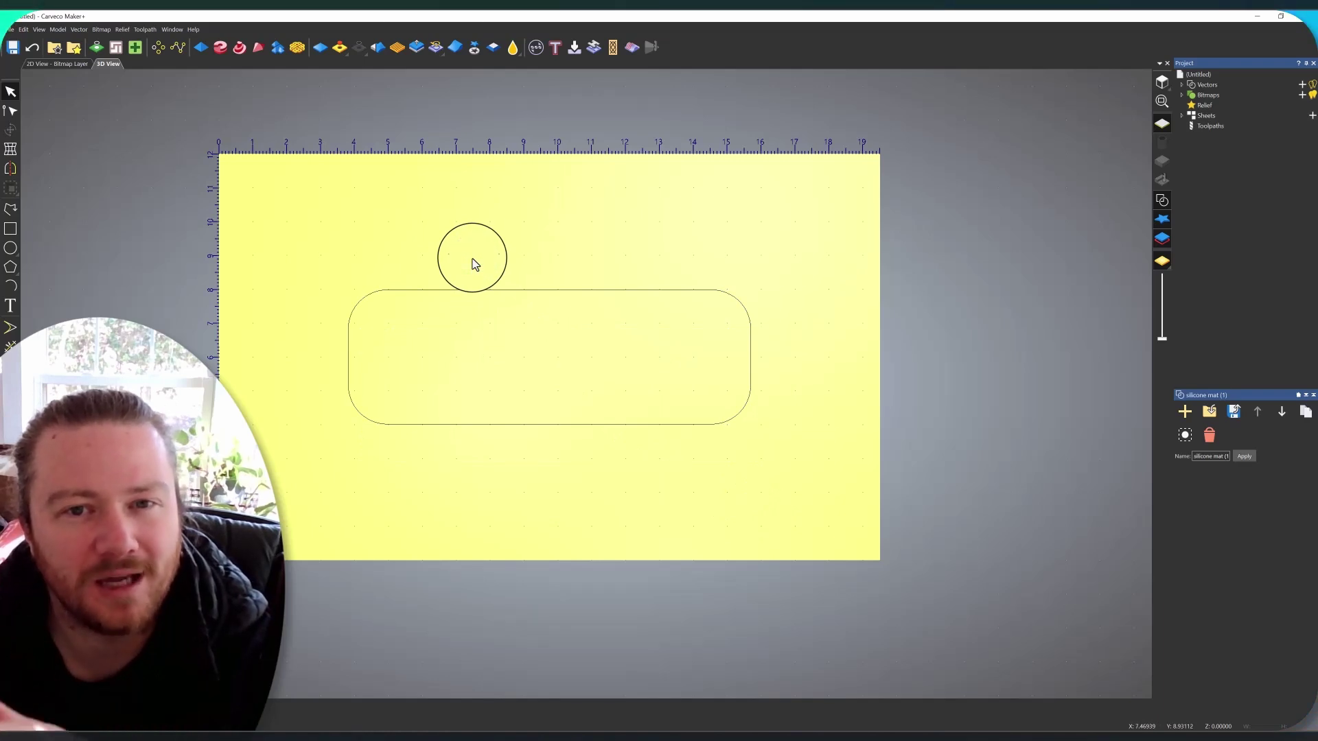
{"action": "left_click_drag", "start_coordinate": [475, 265], "coordinate": [478, 278]}
Step: Offset the rounded rectangle outwards by 0.01 inches with radiused corners, keeping the original vector
{"action": "left_click", "coordinate": [494, 289]}
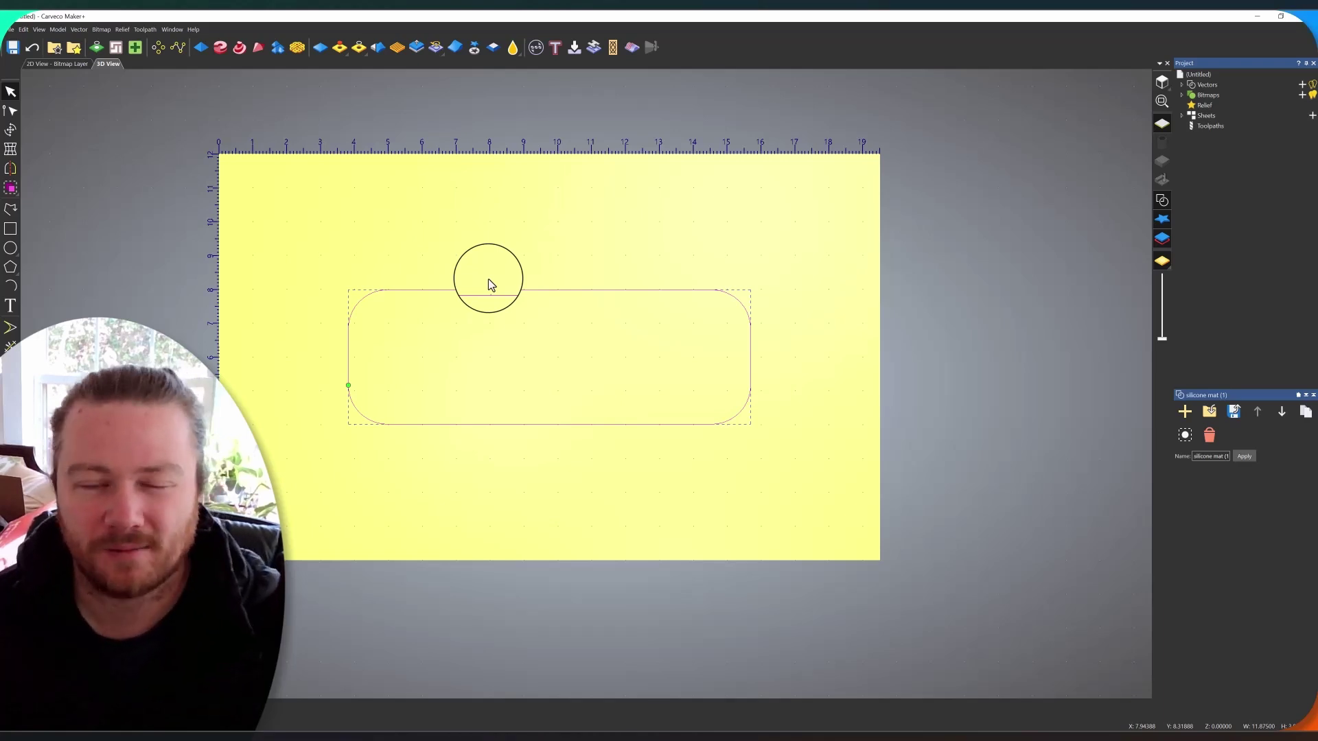
{"action": "left_click_drag", "start_coordinate": [487, 279], "coordinate": [488, 285]}
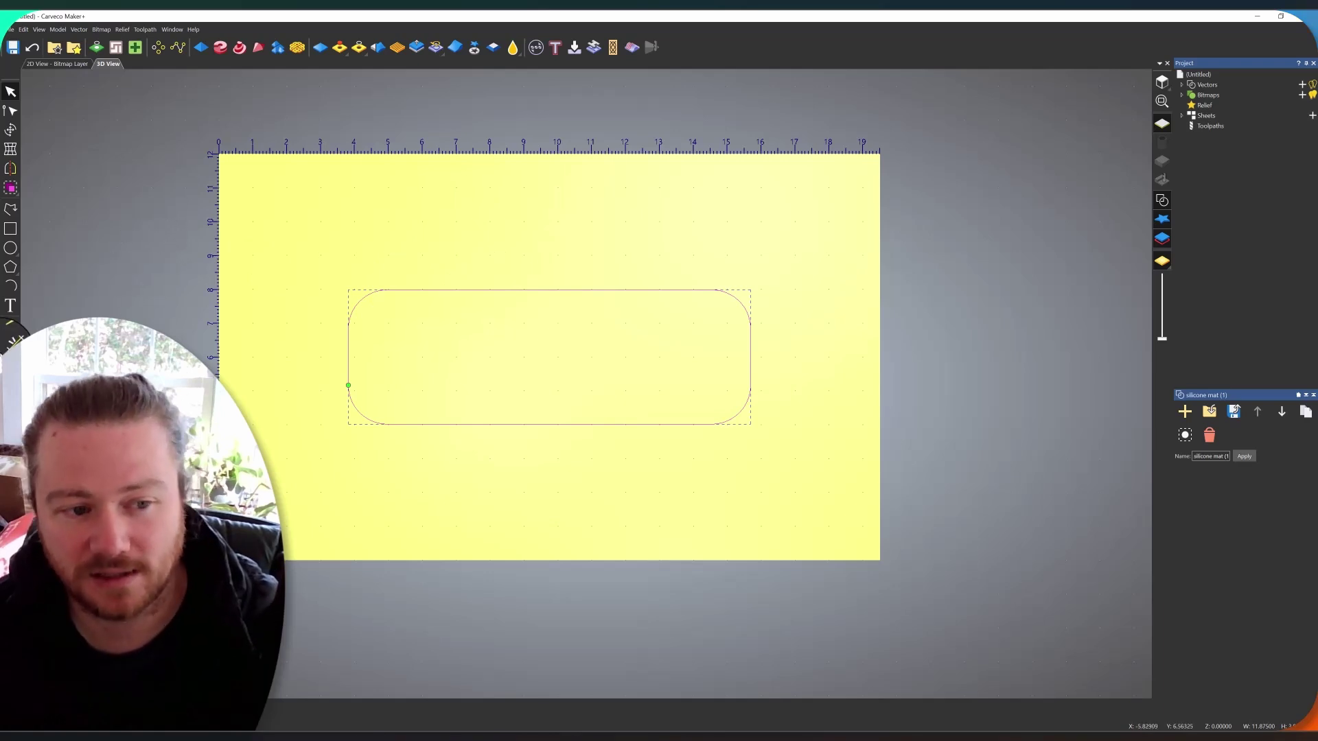
{"action": "left_click", "coordinate": [10, 329]}
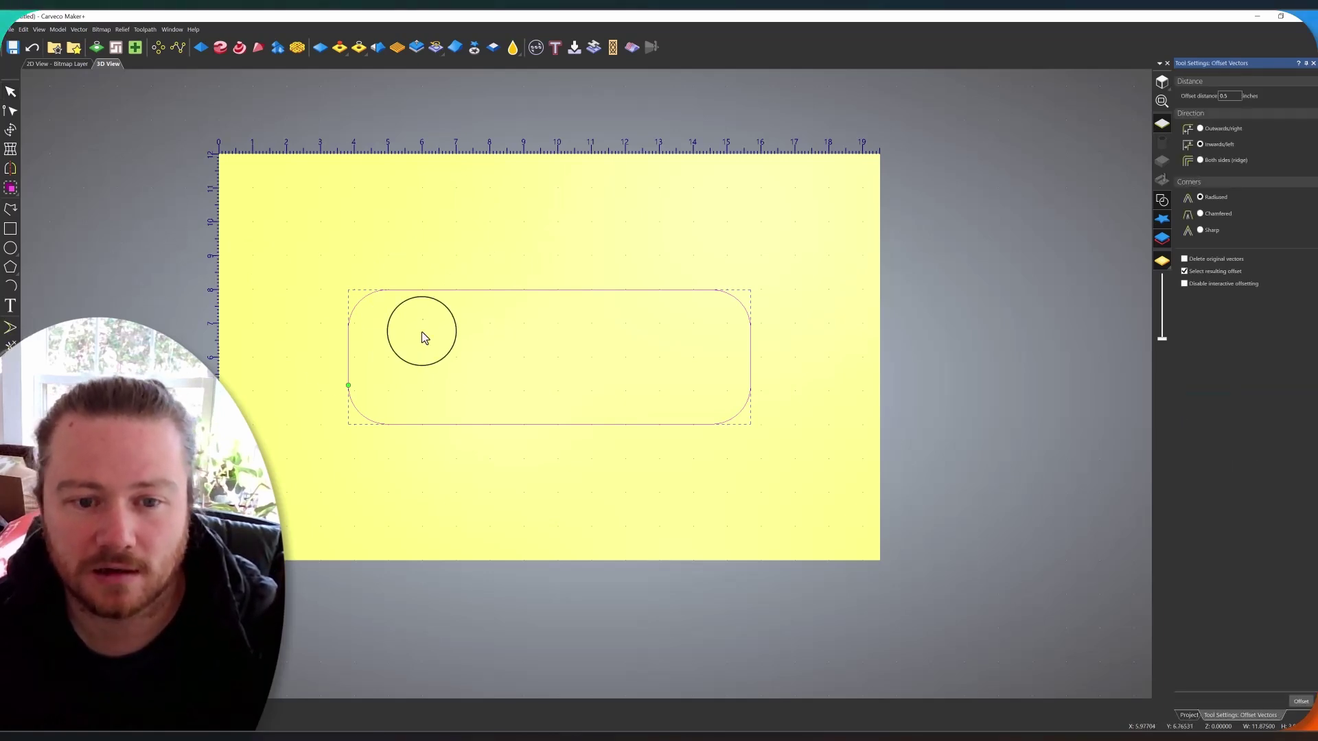
{"action": "left_click", "coordinate": [1236, 97]}
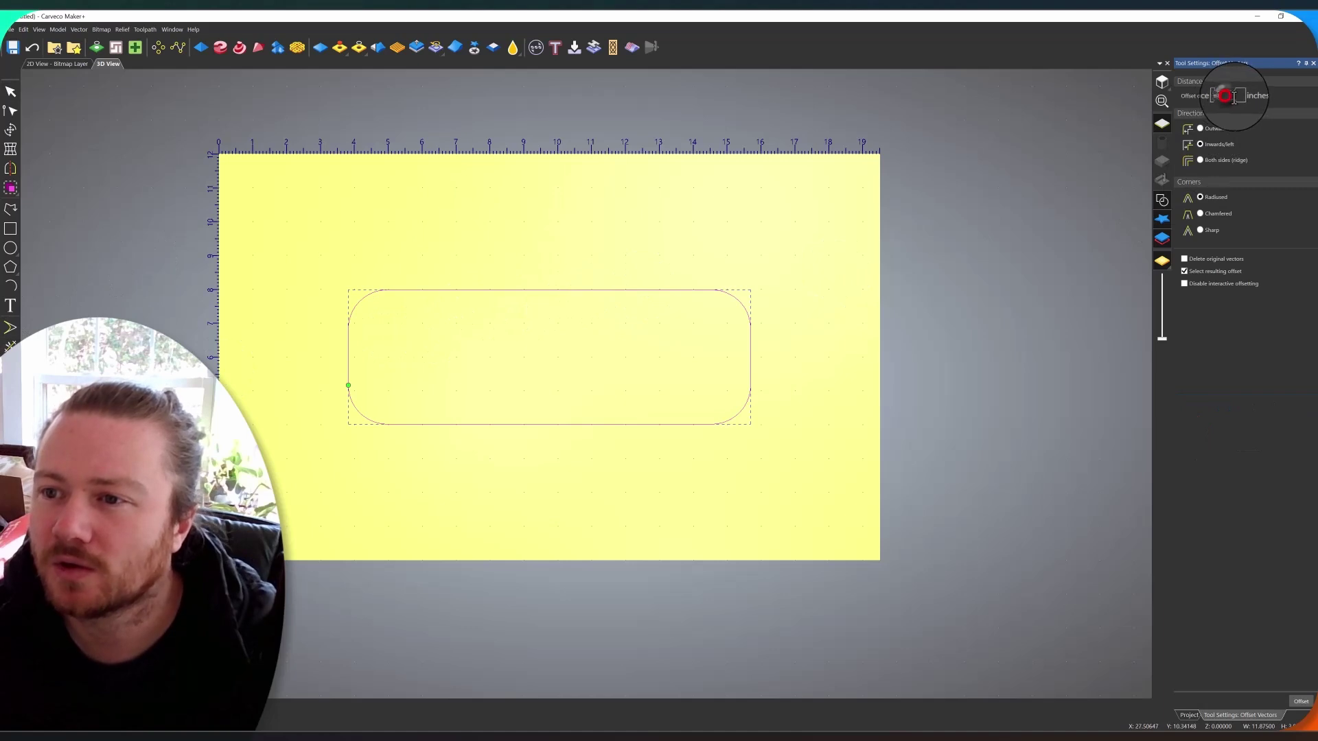
{"action": "key", "text": "BackSpace"}
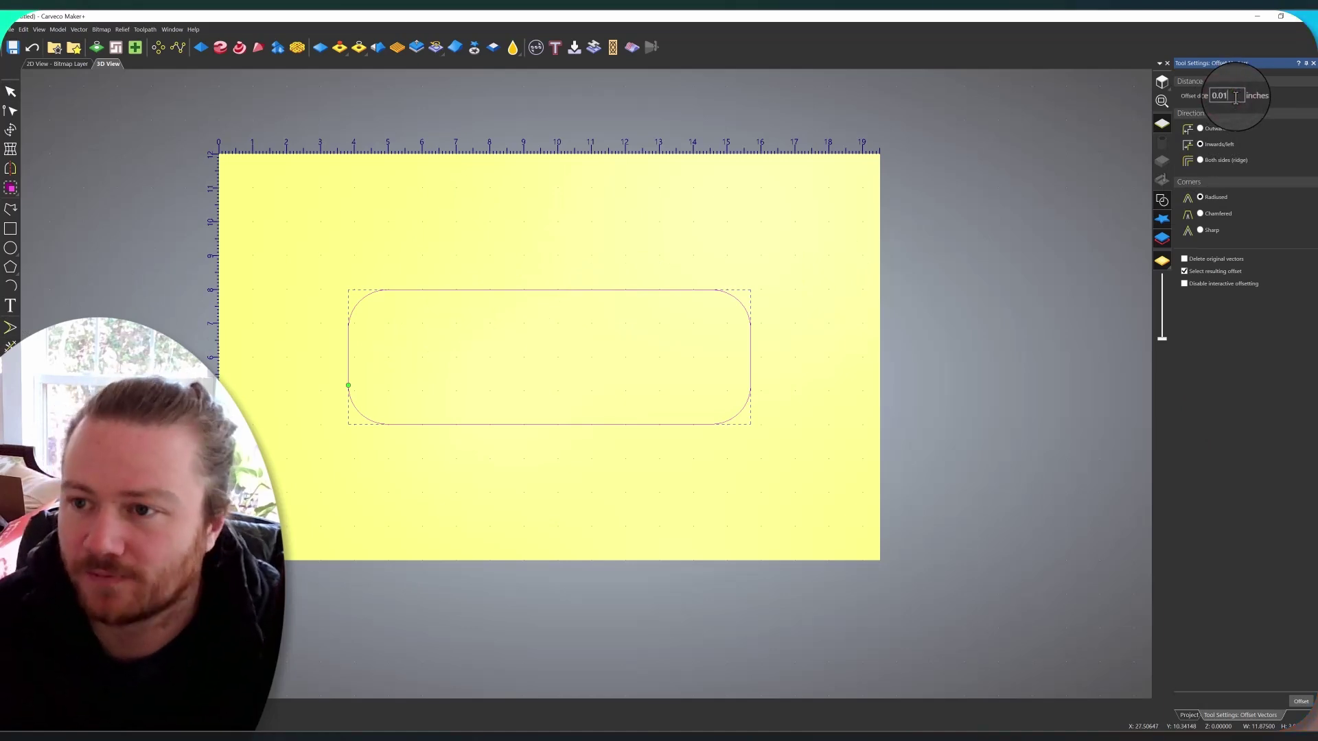
{"action": "left_click", "coordinate": [1200, 129]}
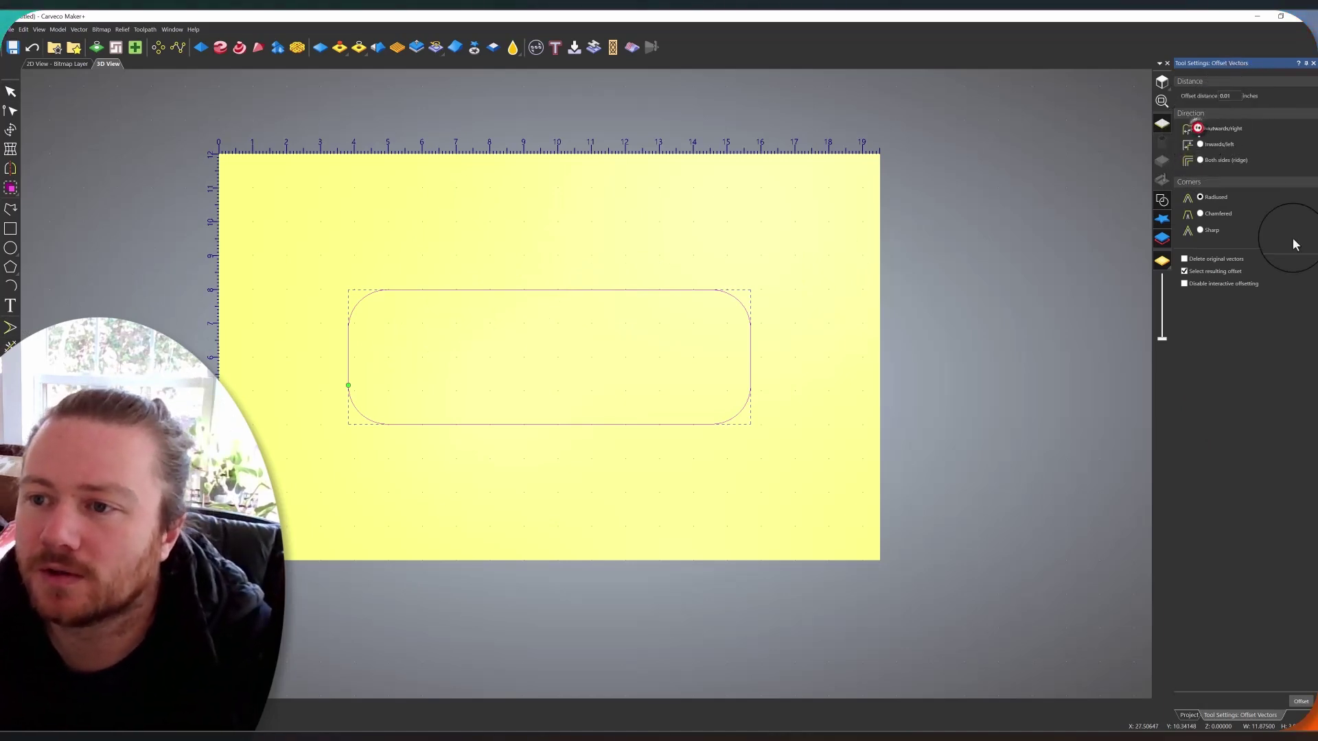
{"action": "left_click", "coordinate": [1301, 701]}
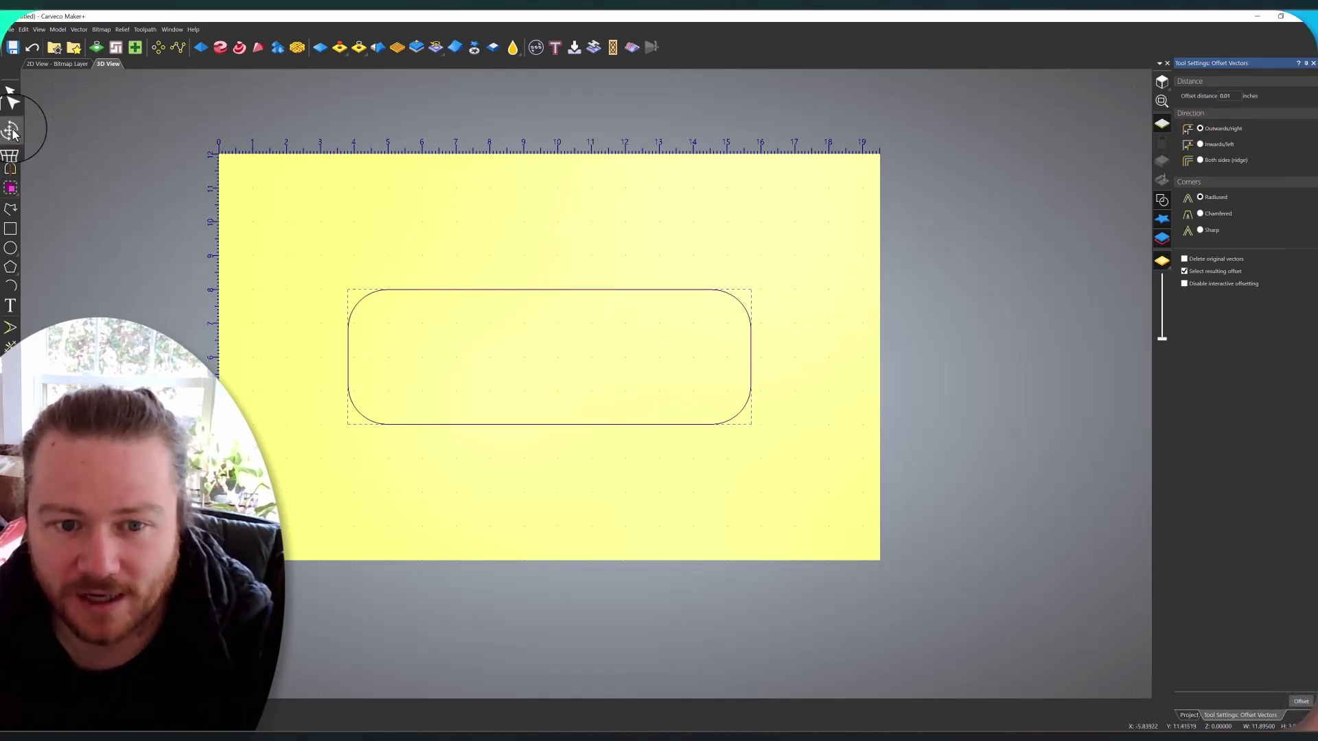
Step: Move the 0.01-inch offset outline up from the original rectangle until it sits near the workpiece's upper edge
{"action": "key", "text": "Up"}
{"action": "key", "text": "Up"}
{"action": "key", "text": "Up"}
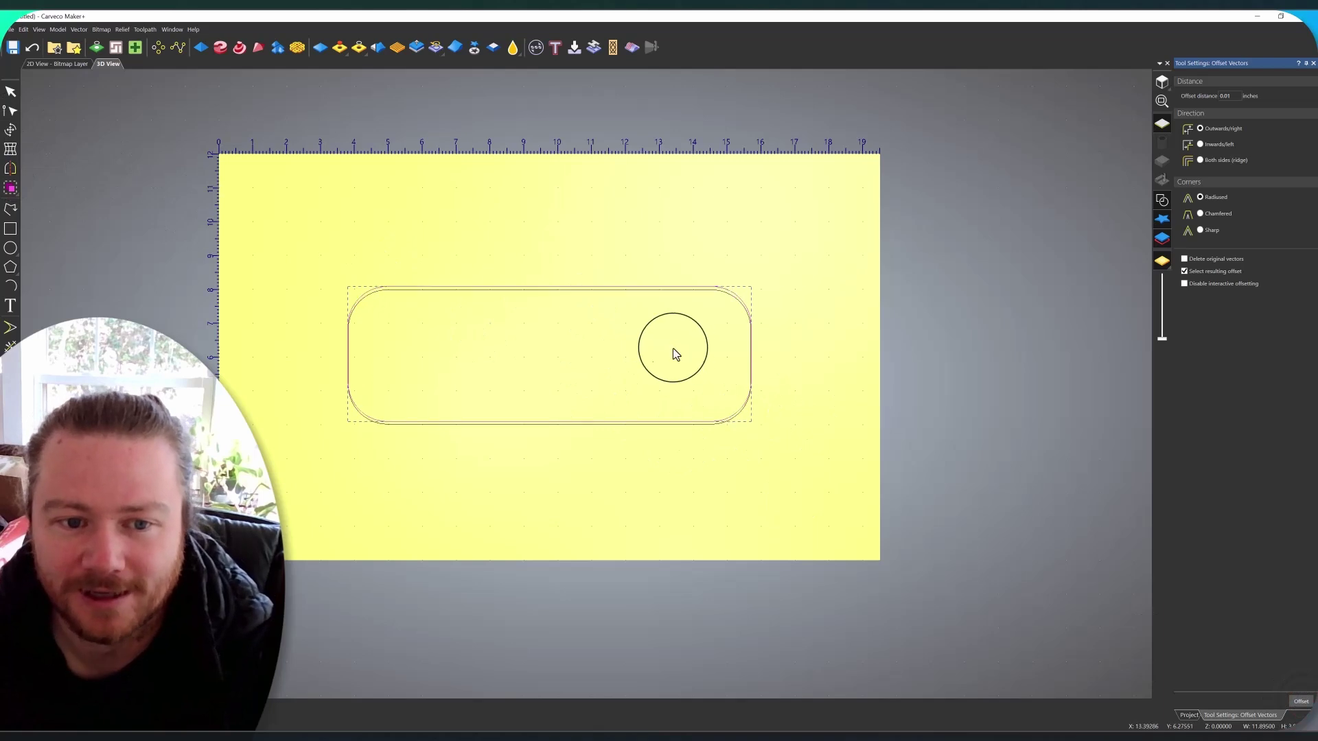
{"action": "key", "text": "Up"}
{"action": "key", "text": "Up"}
{"action": "key", "text": "Up"}
{"action": "key", "text": "Up"}
{"action": "key", "text": "Up"}
{"action": "key", "text": "Up"}
{"action": "key", "text": "Up"}
{"action": "key", "text": "Up"}
{"action": "scroll", "coordinate": [586, 366], "scroll_direction": "down", "scroll_amount": 2}
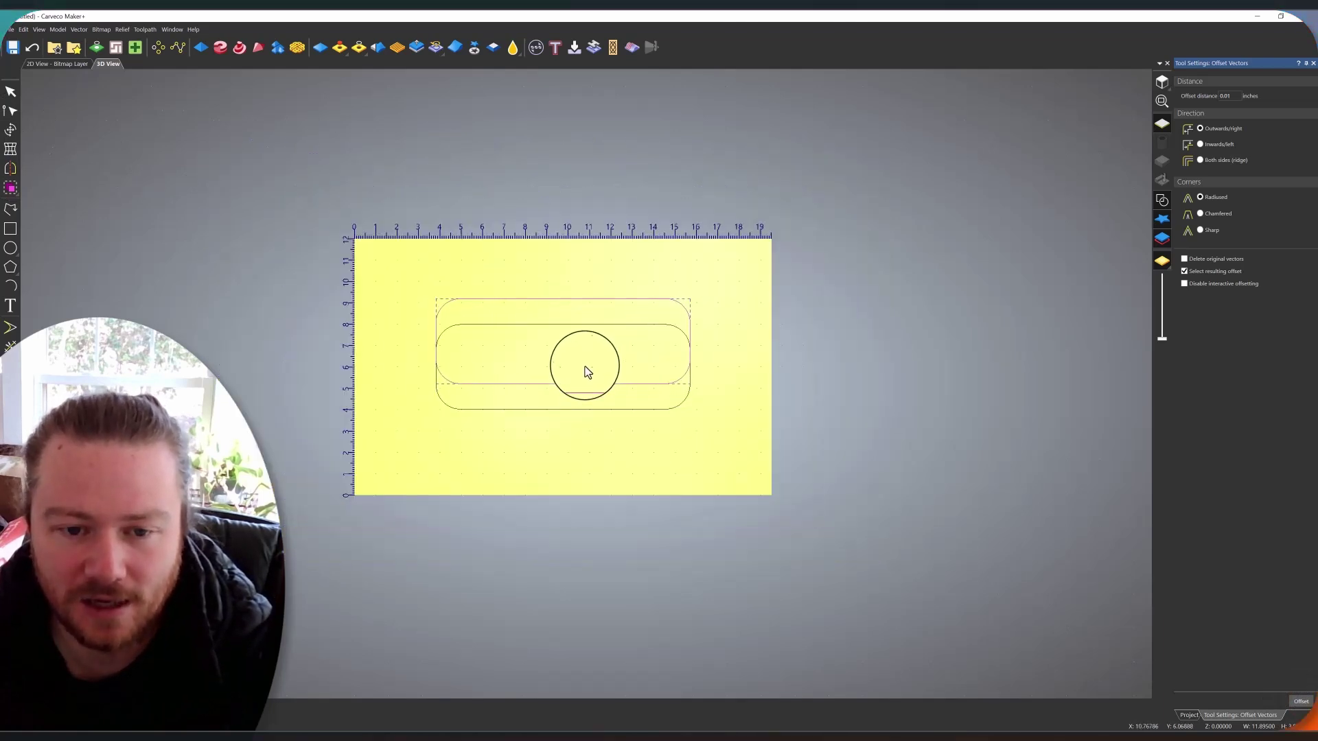
{"action": "key", "text": "Up"}
{"action": "key", "text": "Up"}
{"action": "key", "text": "Up"}
{"action": "key", "text": "Up"}
{"action": "key", "text": "Up"}
{"action": "key", "text": "Up"}
{"action": "key", "text": "Up"}
{"action": "key", "text": "Up"}
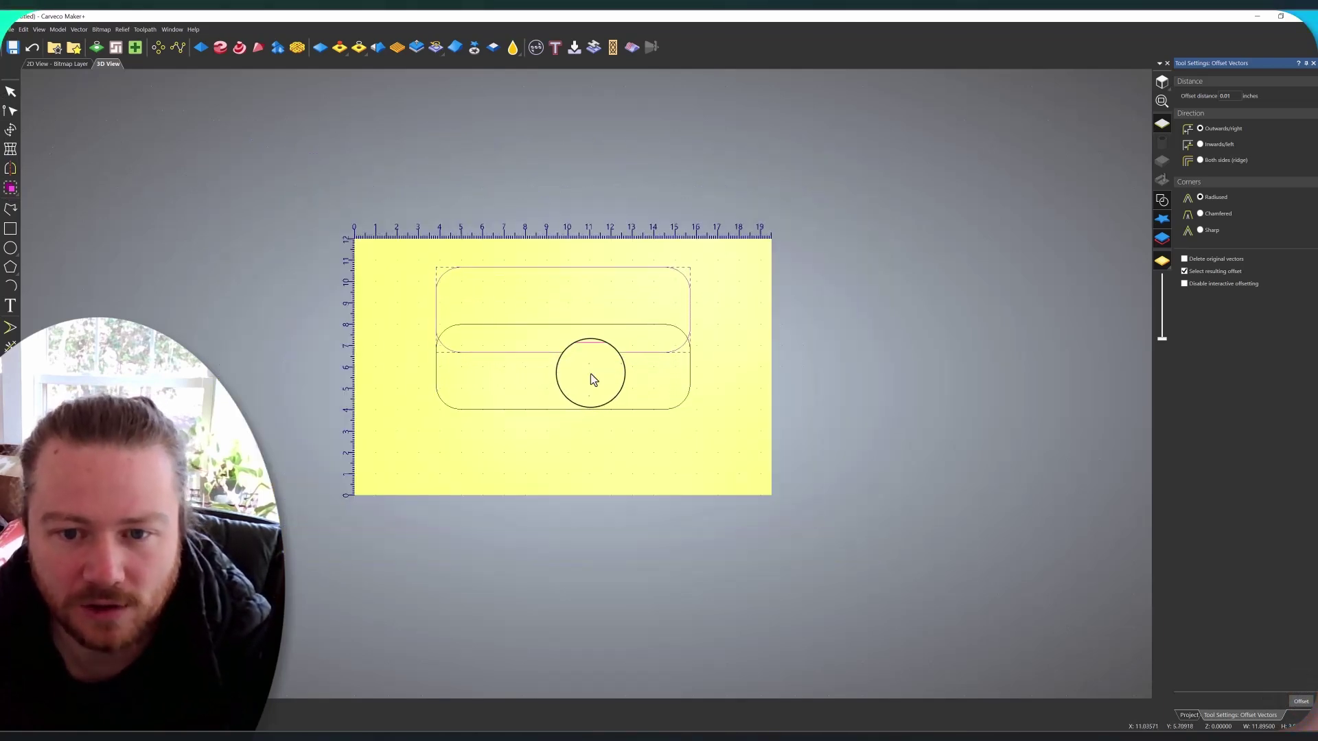
{"action": "key", "text": "Up"}
{"action": "key", "text": "Up"}
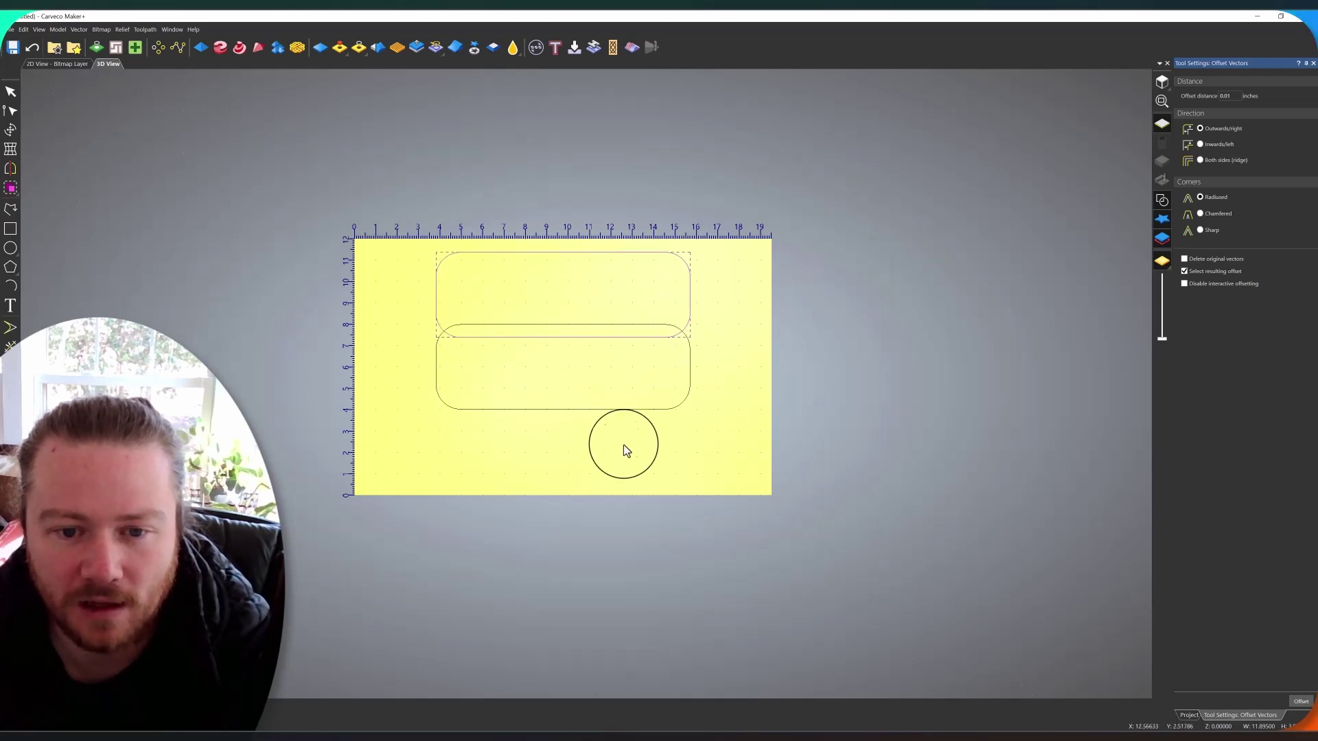
Step: Offset the original rounded rectangle outwards by 0.02 inches
{"action": "left_click", "coordinate": [621, 430]}
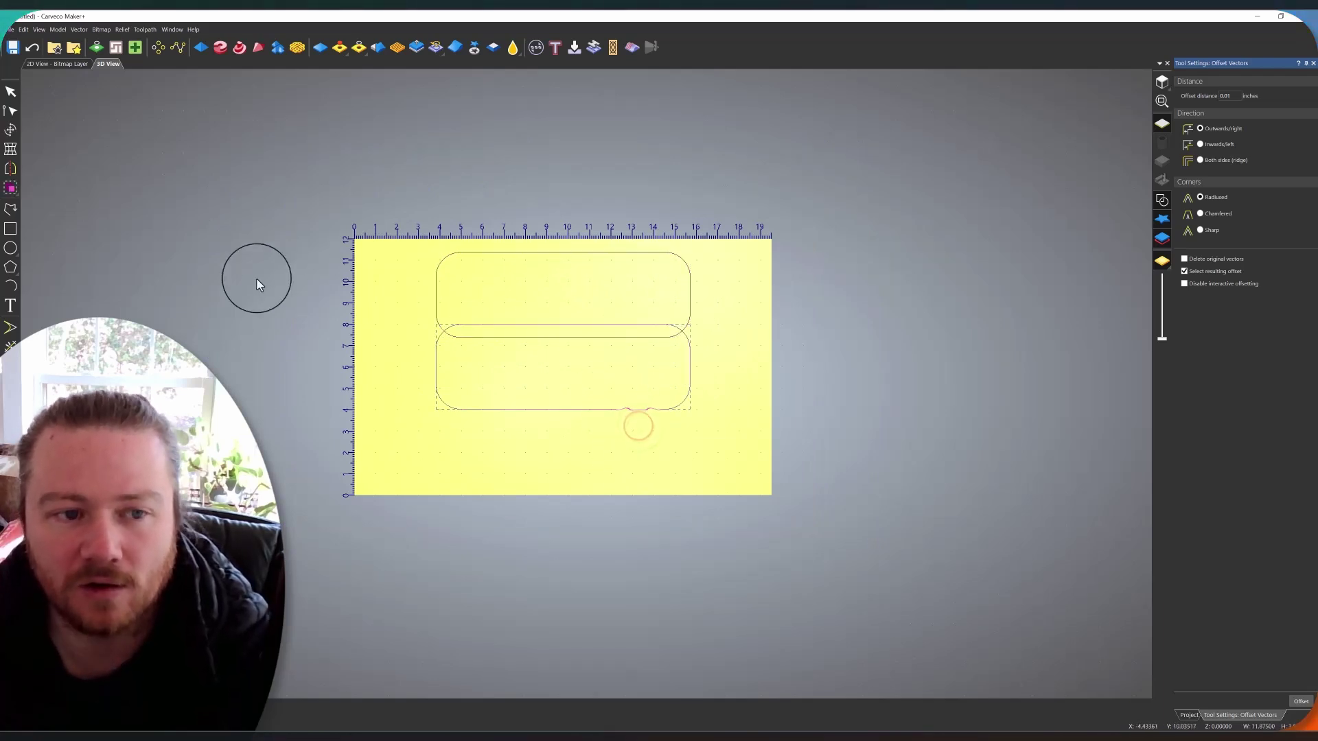
{"action": "left_click", "coordinate": [1229, 97]}
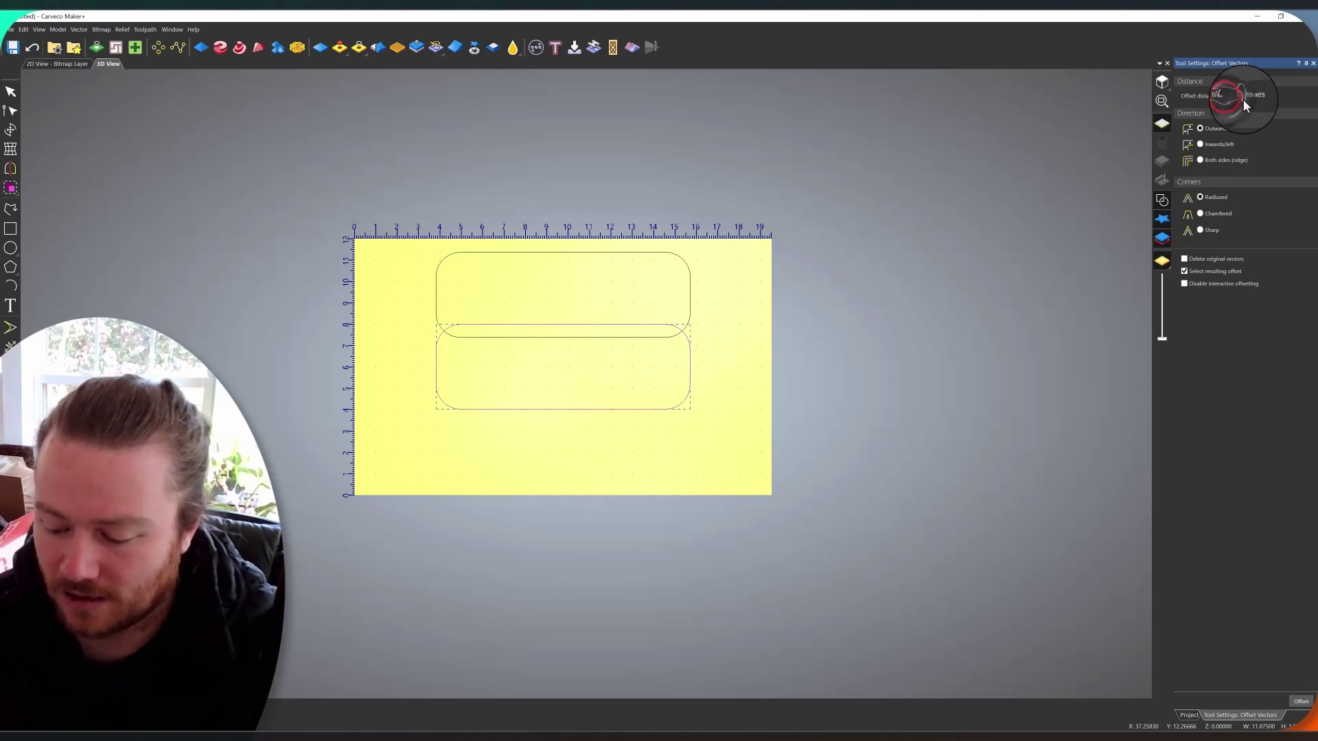
{"action": "type", "text": "0.02"}
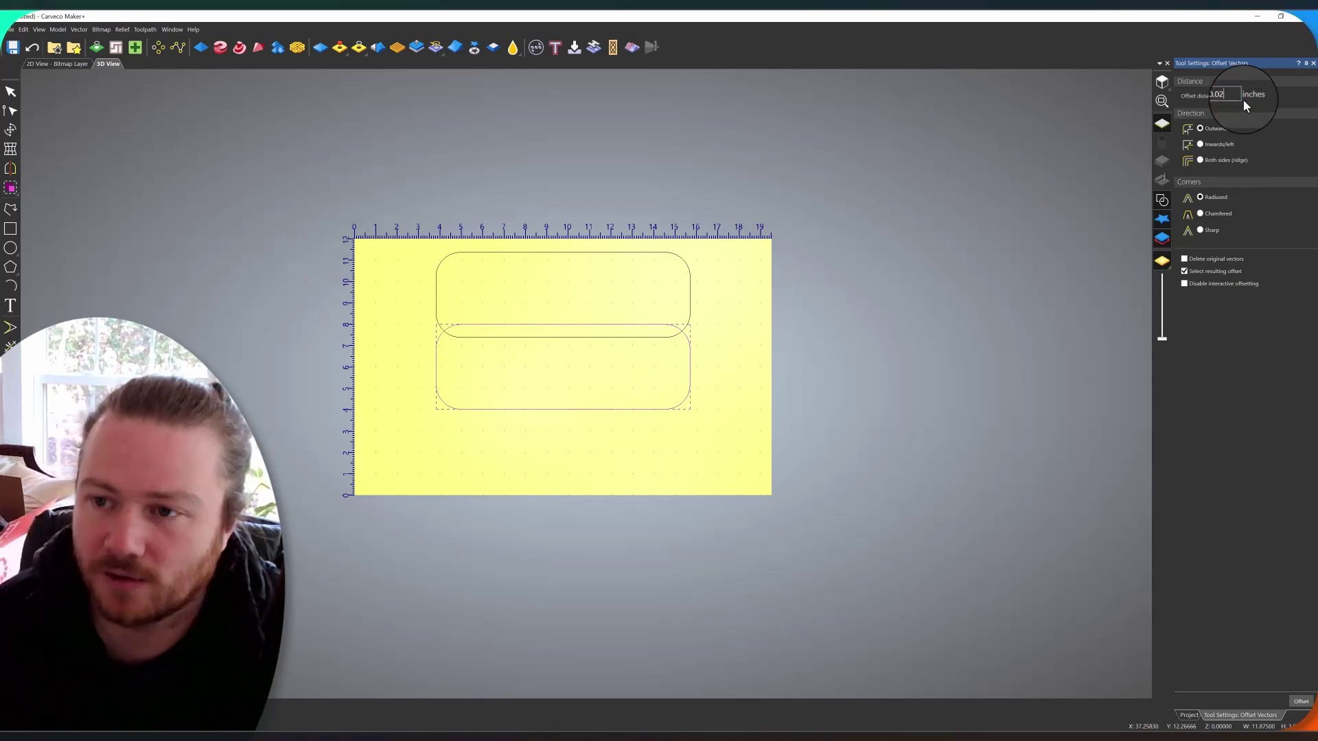
{"action": "left_click", "coordinate": [1305, 705]}
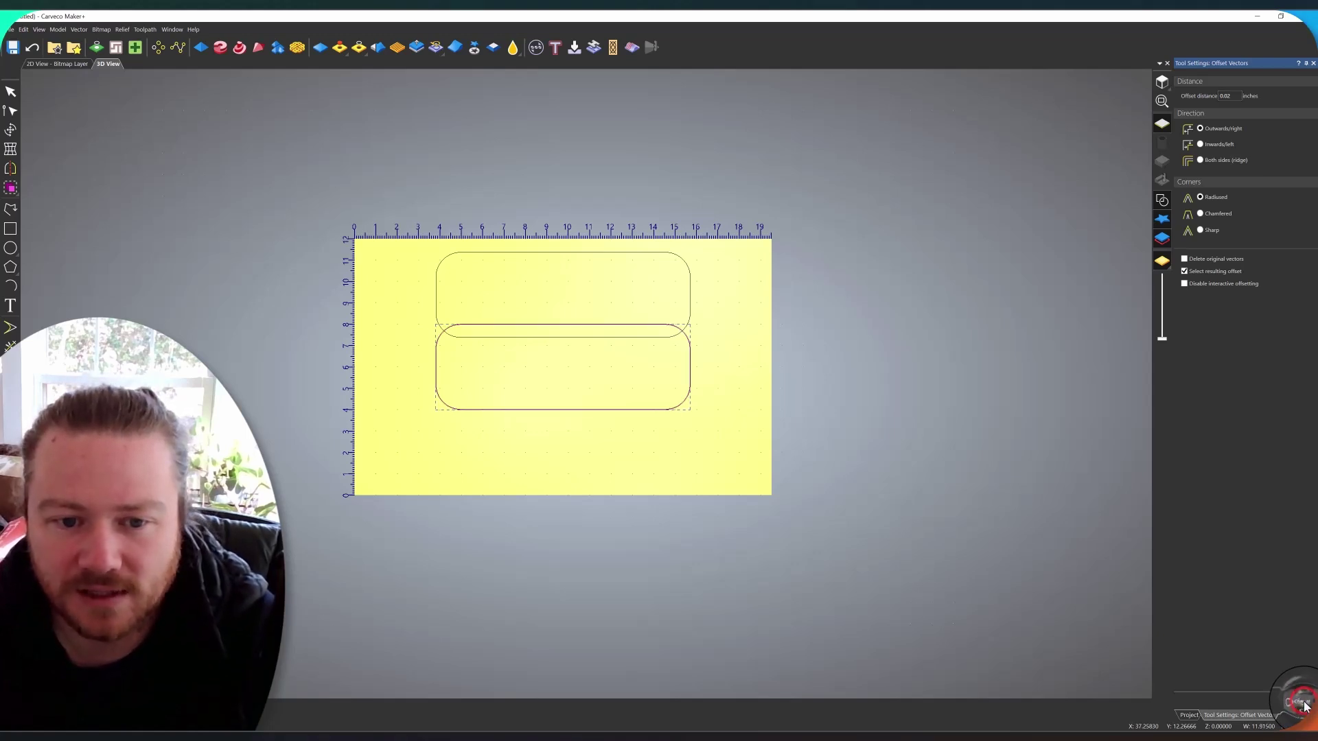
Step: Move the 0.02-inch offset outline down from the original rectangle until it sits near the workpiece's lower edge
{"action": "key", "text": "Down"}
{"action": "key", "text": "Down"}
{"action": "key", "text": "Down"}
{"action": "key", "text": "Down"}
{"action": "key", "text": "Down"}
{"action": "key", "text": "Down"}
{"action": "key", "text": "Down"}
{"action": "key", "text": "Down"}
{"action": "key", "text": "Down"}
{"action": "key", "text": "Down"}
{"action": "key", "text": "Down"}
{"action": "key", "text": "Down"}
{"action": "key", "text": "Down"}
{"action": "key", "text": "Down"}
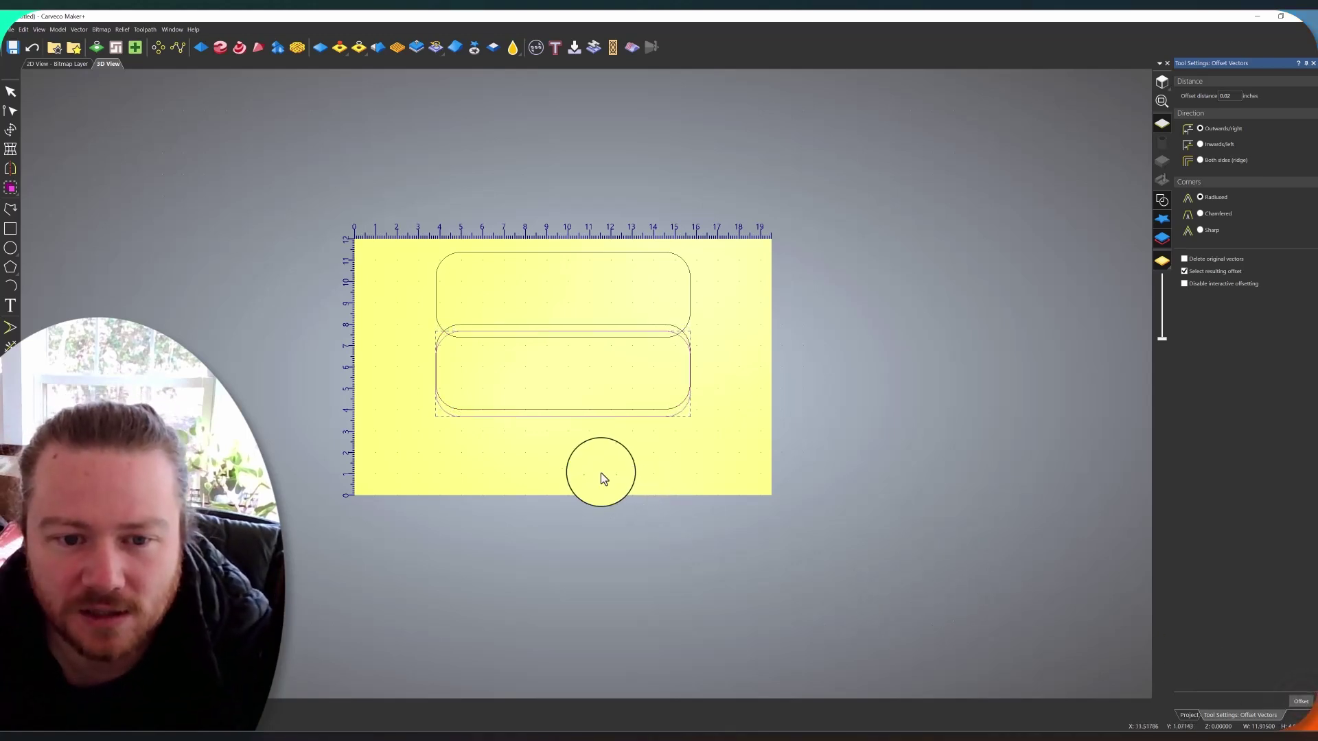
{"action": "key", "text": "Down"}
{"action": "key", "text": "Down"}
{"action": "key", "text": "Down"}
{"action": "key", "text": "Down"}
{"action": "key", "text": "Down"}
{"action": "key", "text": "Down"}
{"action": "key", "text": "Down"}
{"action": "key", "text": "Down"}
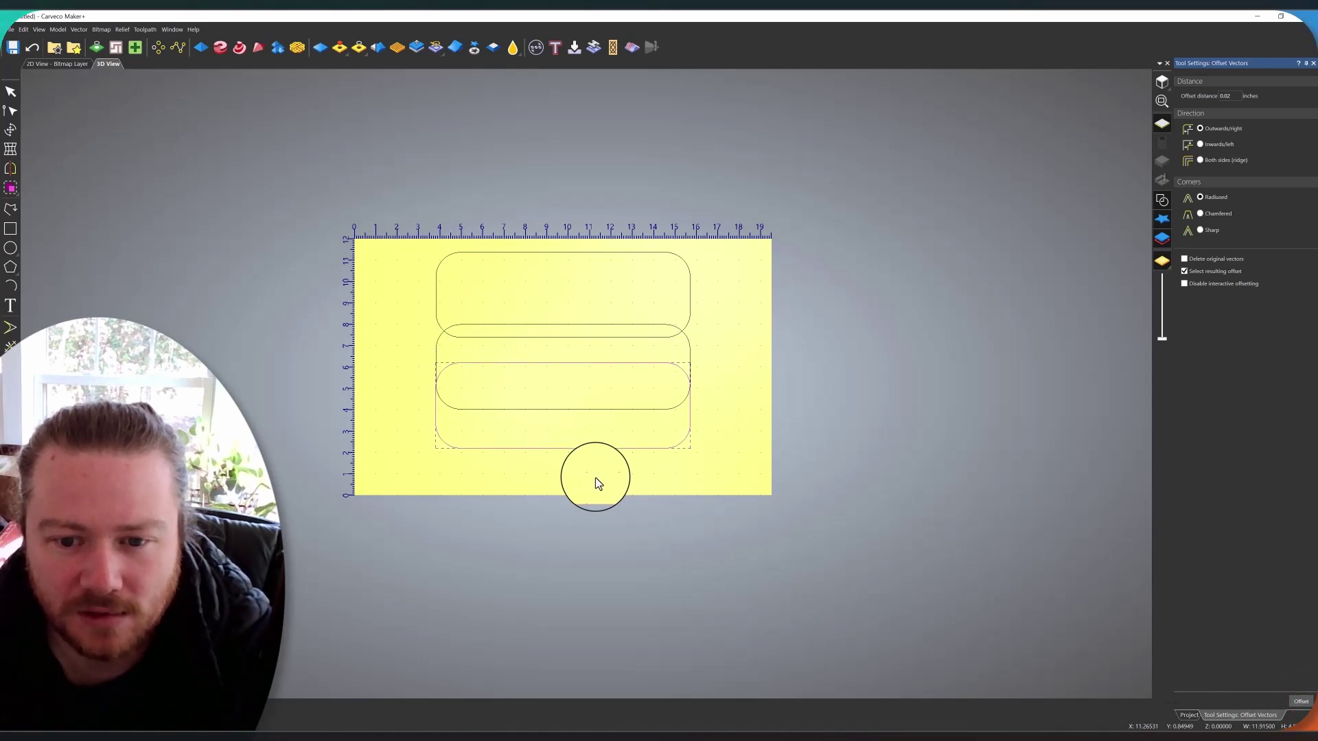
{"action": "key", "text": "Down"}
{"action": "key", "text": "Down"}
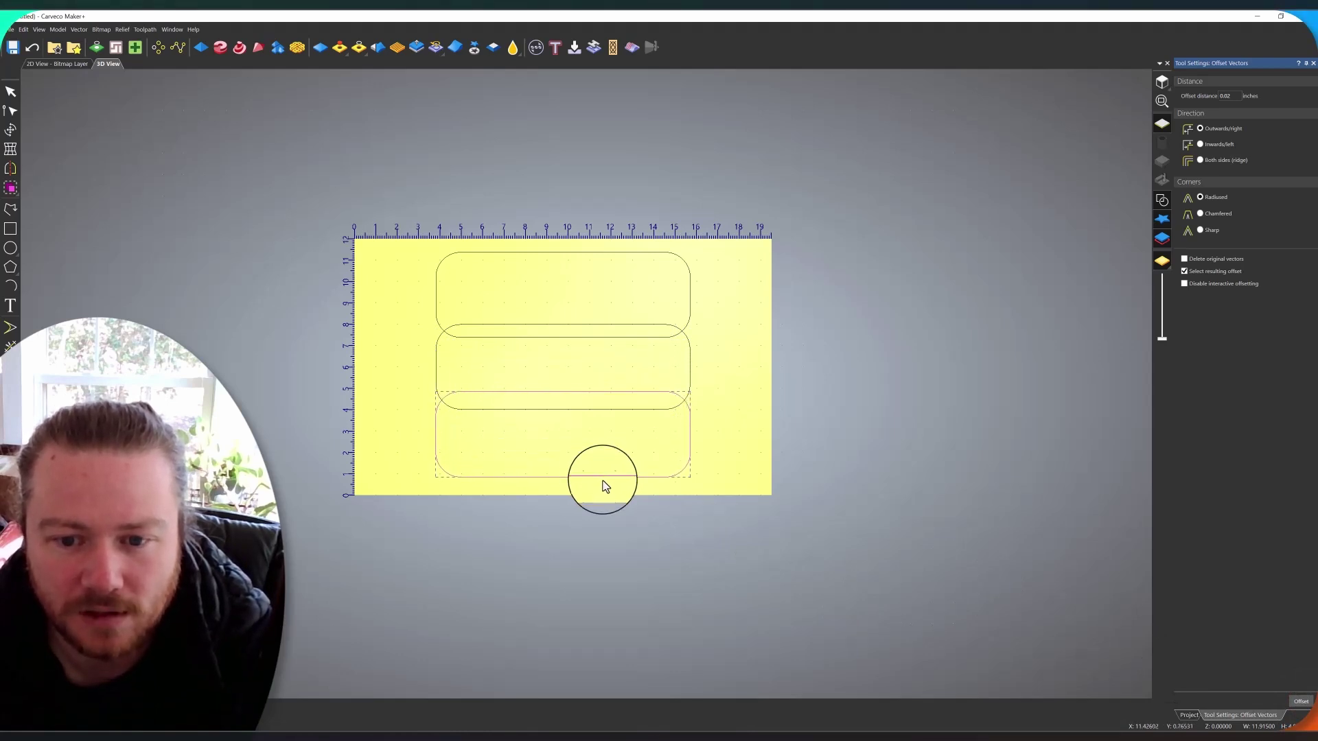
{"action": "left_click", "coordinate": [729, 380]}
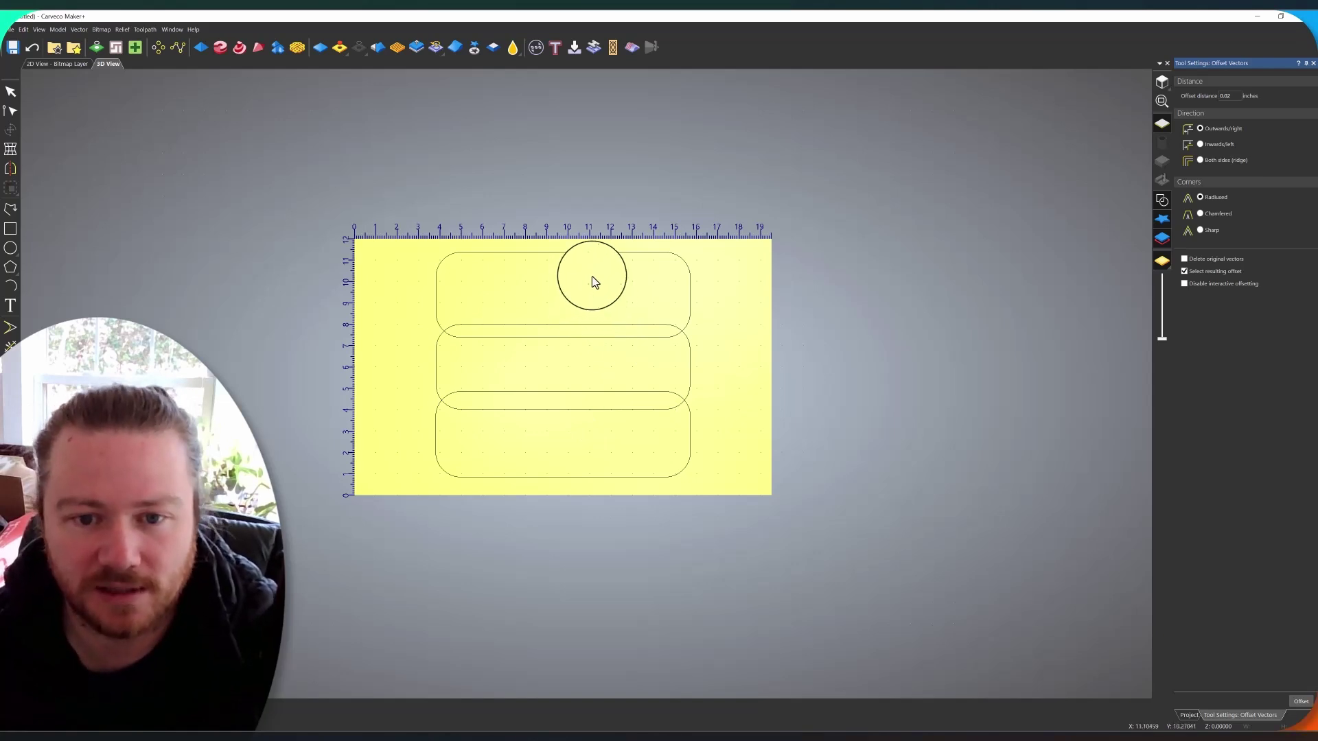
Step: Delete the original rounded rectangle in the middle, keeping the 0.01-inch and 0.02-inch offset outlines
{"action": "left_click", "coordinate": [579, 253]}
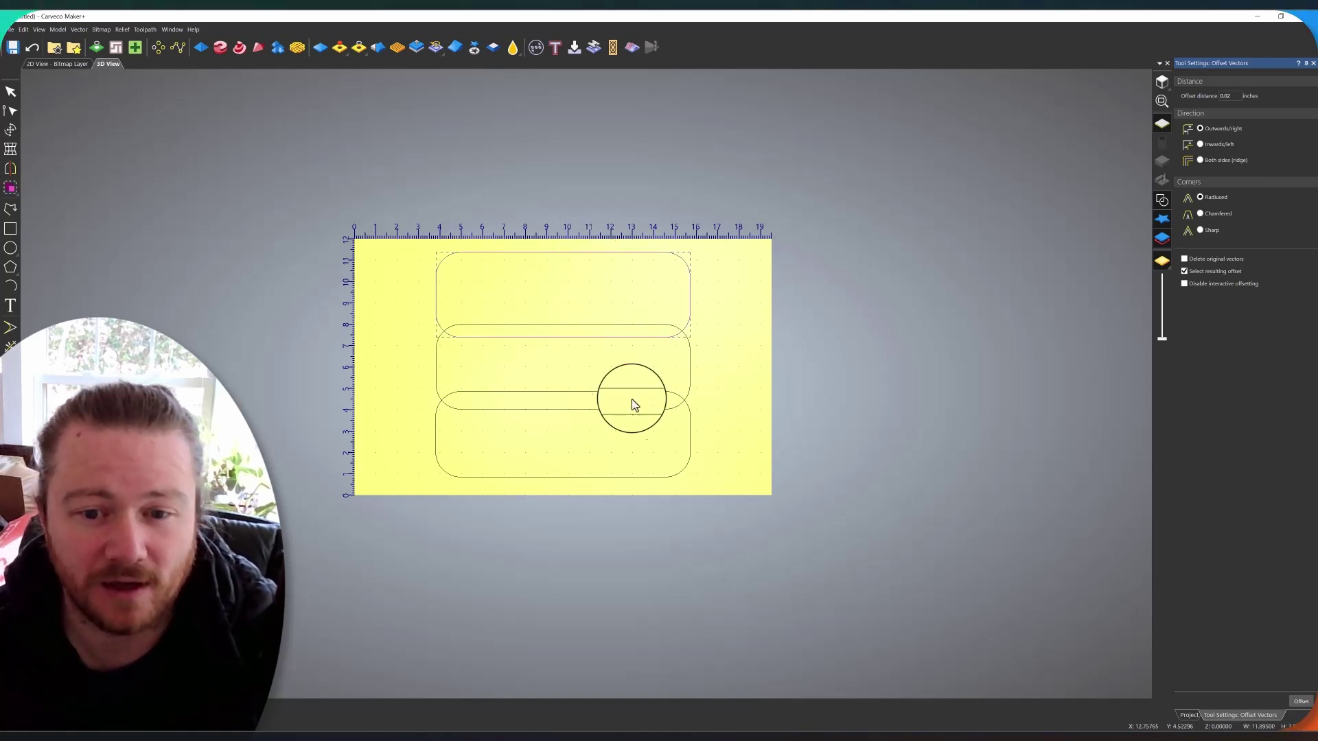
{"action": "left_click", "coordinate": [690, 440]}
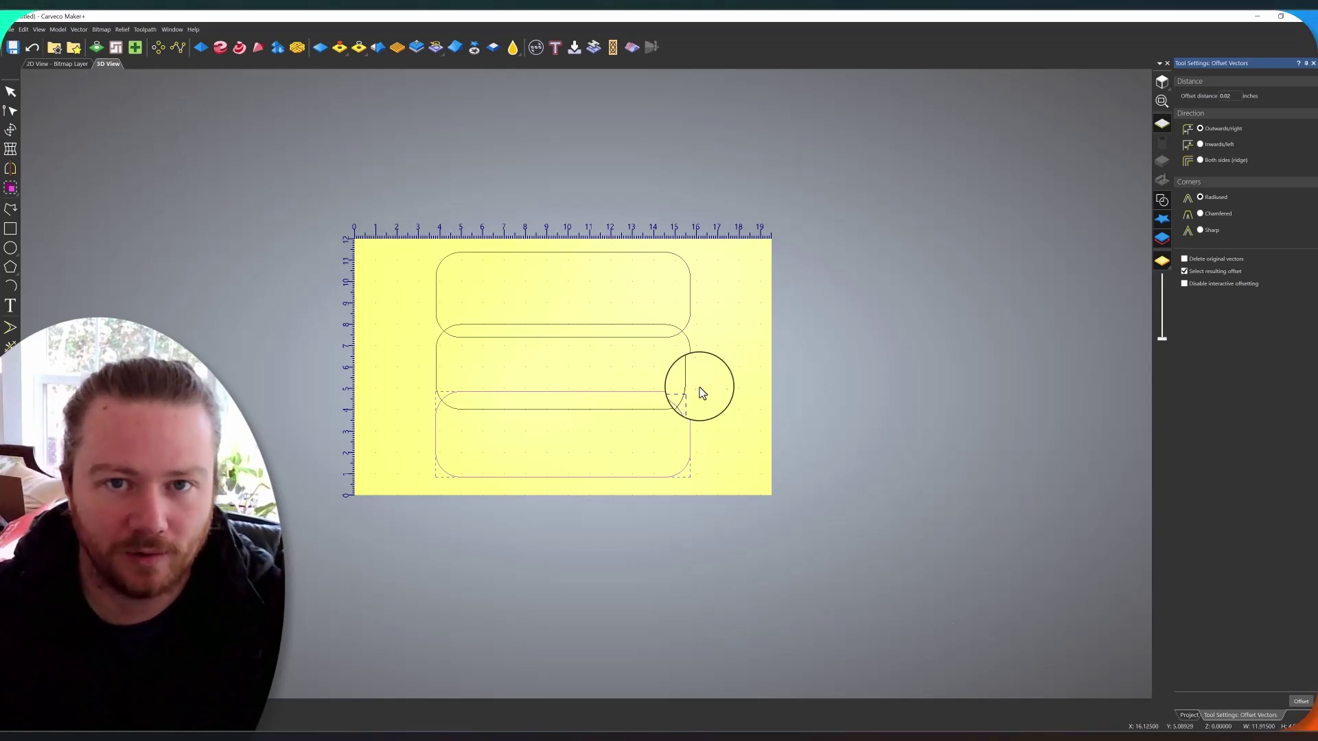
{"action": "left_click", "coordinate": [712, 373]}
{"action": "left_click", "coordinate": [688, 360]}
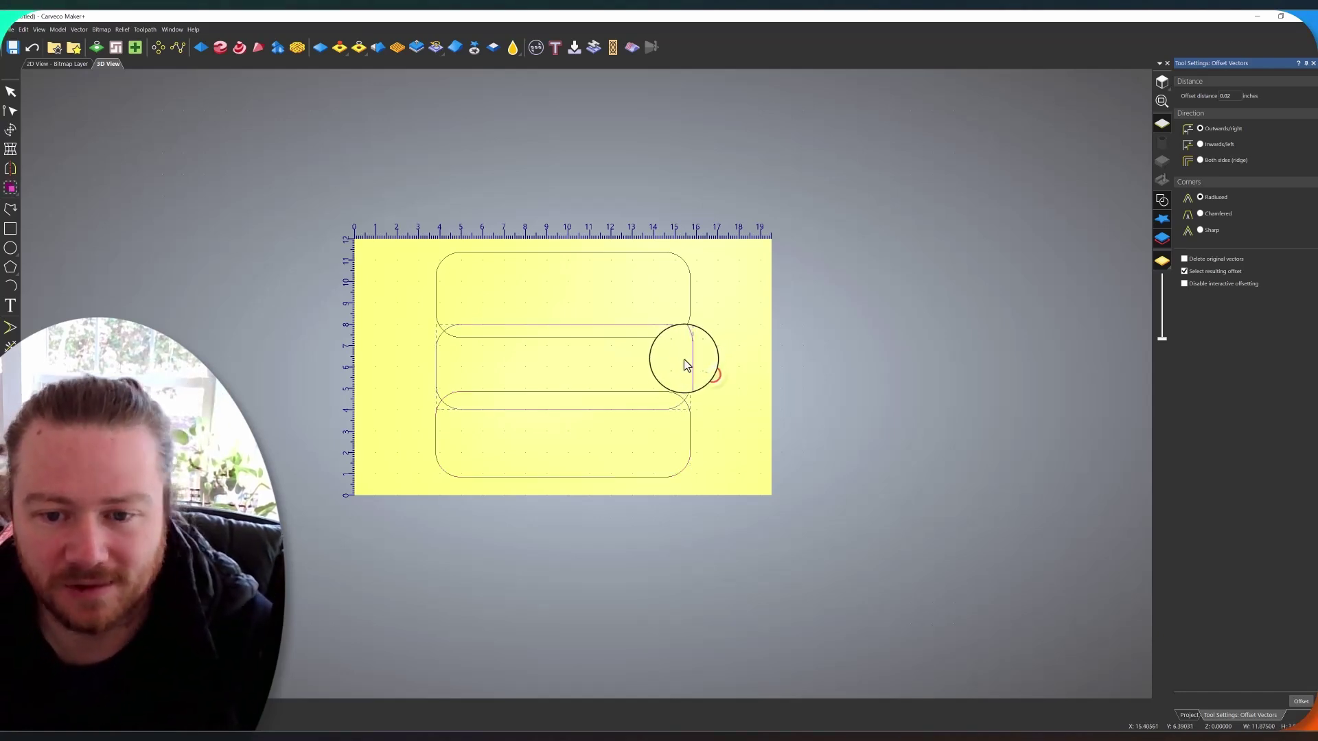
{"action": "key", "text": "Delete"}
Step: Move the upper outline down and the lower outline slightly up to leave room around both on the workpiece
{"action": "left_click", "coordinate": [633, 337]}
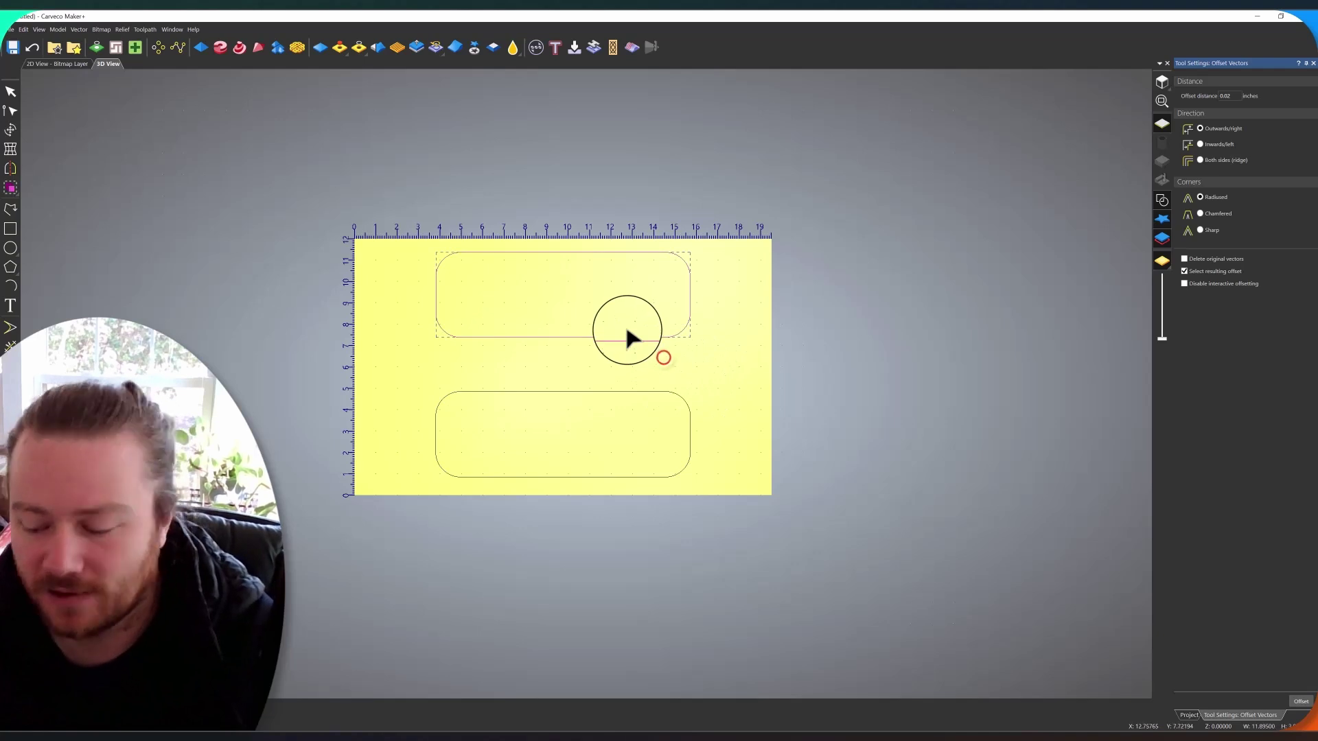
{"action": "key", "text": "Down"}
{"action": "key", "text": "Down"}
{"action": "key", "text": "Down"}
{"action": "key", "text": "Down"}
{"action": "key", "text": "Down"}
{"action": "key", "text": "Down"}
{"action": "key", "text": "Down"}
{"action": "key", "text": "Down"}
{"action": "key", "text": "Down"}
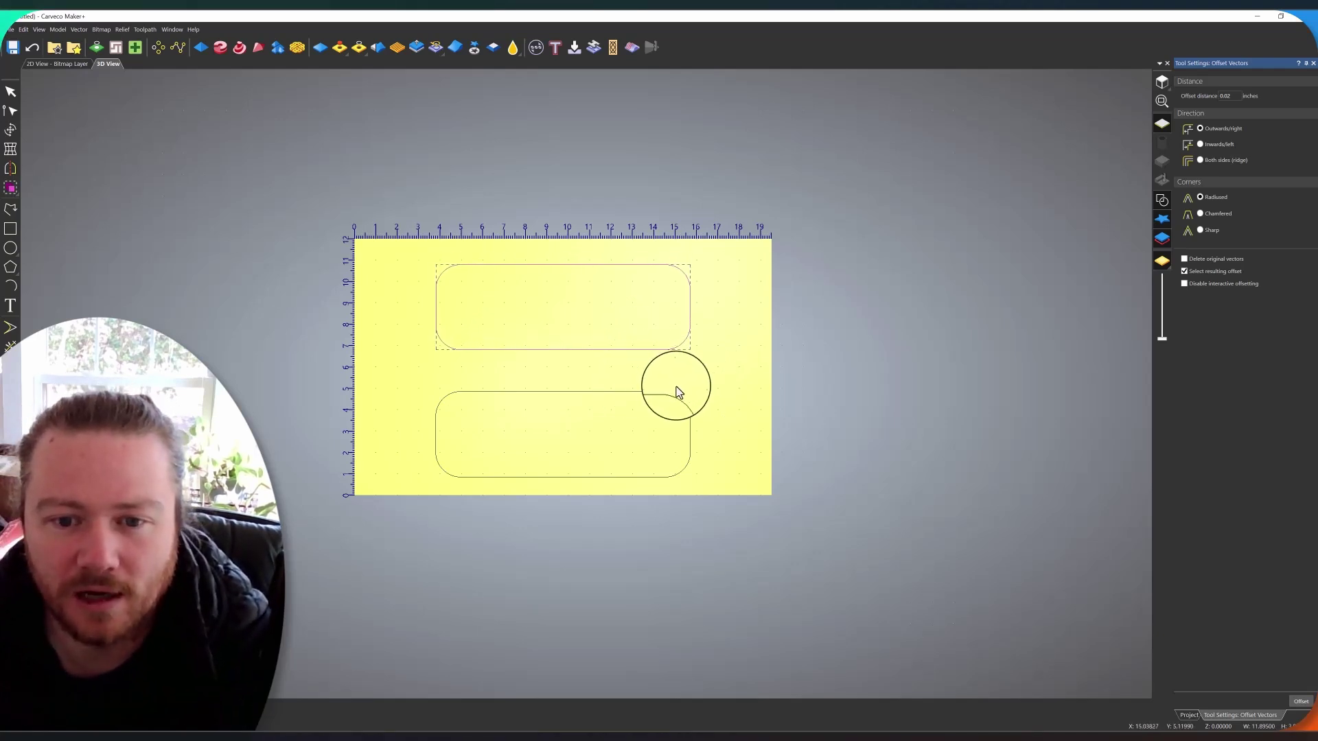
{"action": "left_click", "coordinate": [711, 391]}
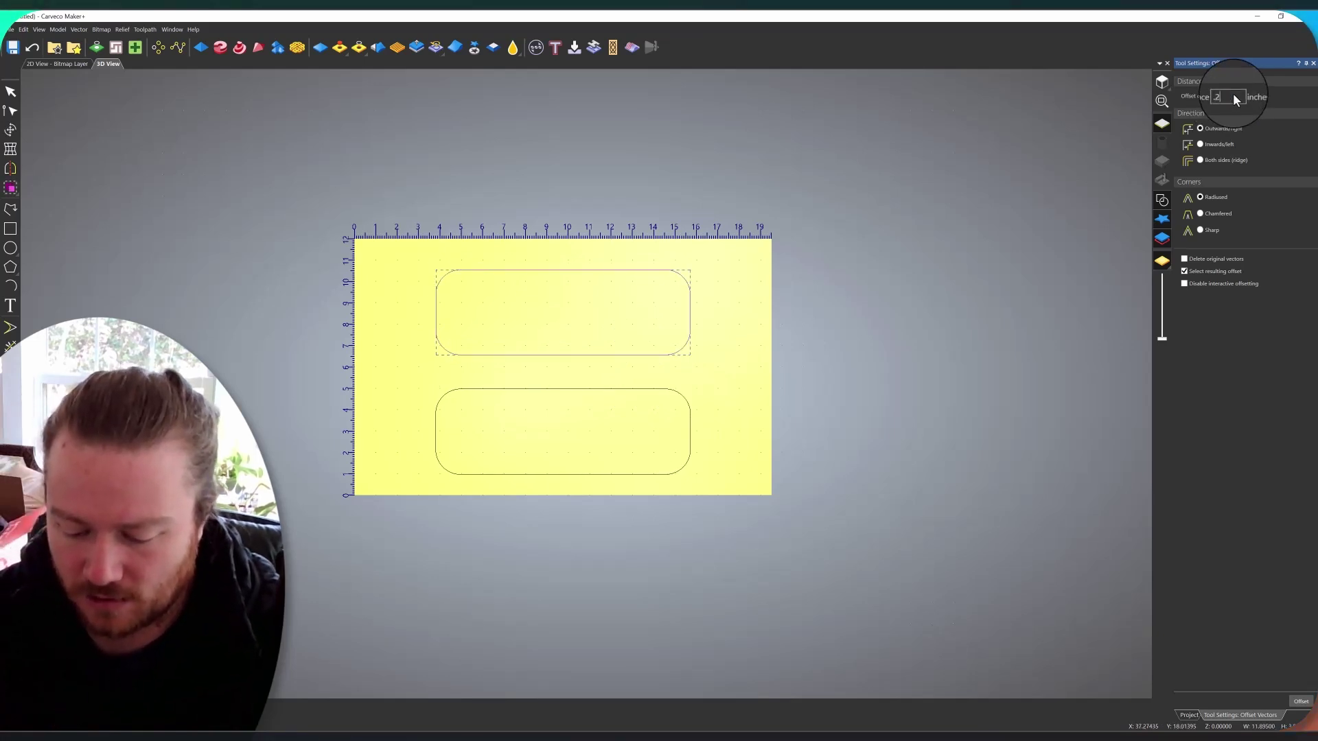
Step: Offset the upper and lower outlines outwards by 0.25 inches each with radiused corners, keeping the original vectors
{"action": "type", "text": ".25"}
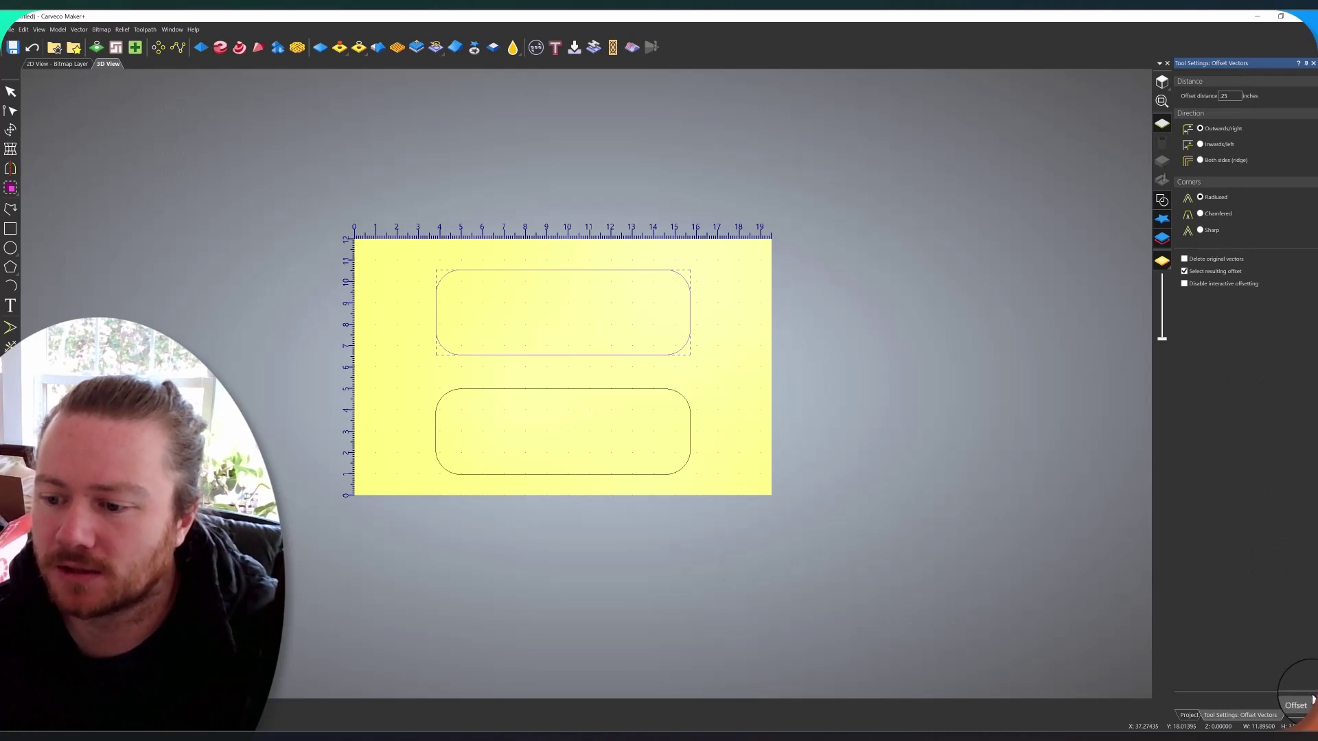
{"action": "left_click", "coordinate": [1301, 703]}
{"action": "left_click", "coordinate": [582, 413]}
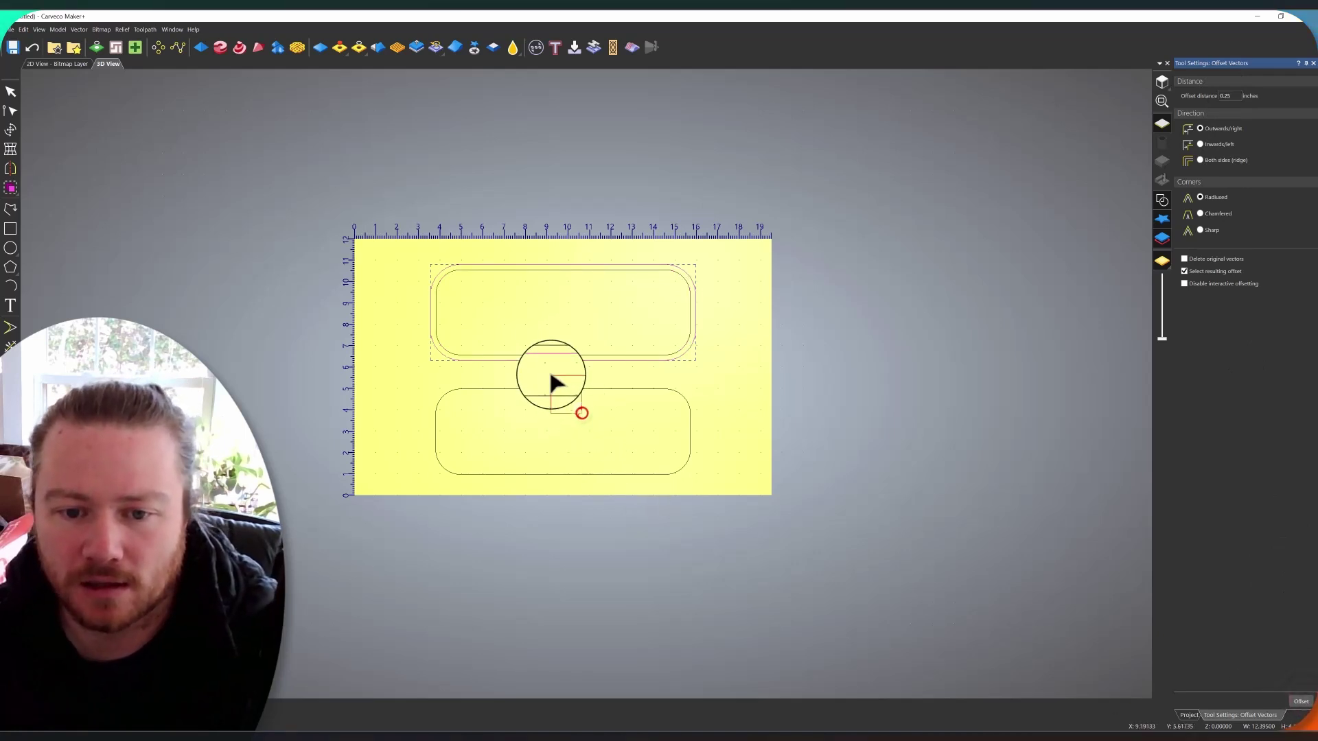
{"action": "left_click", "coordinate": [1301, 701]}
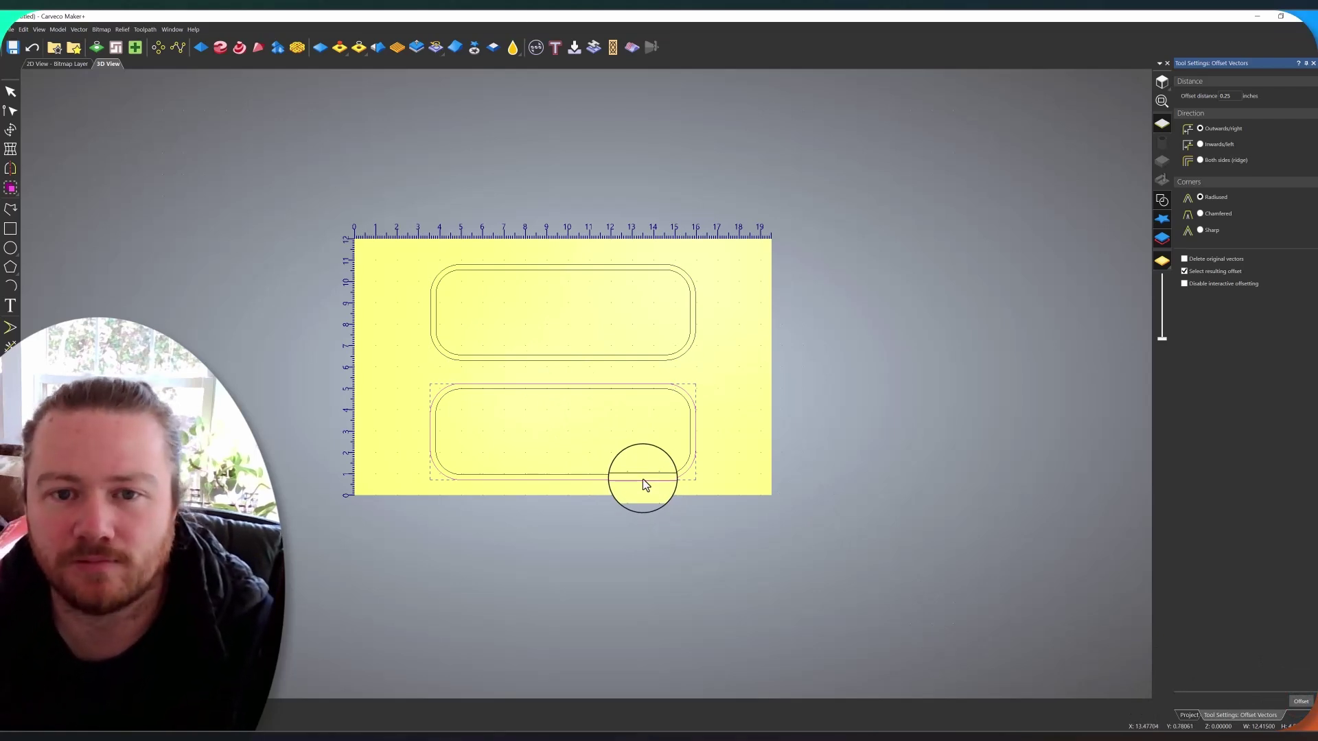
{"action": "left_click", "coordinate": [405, 350]}
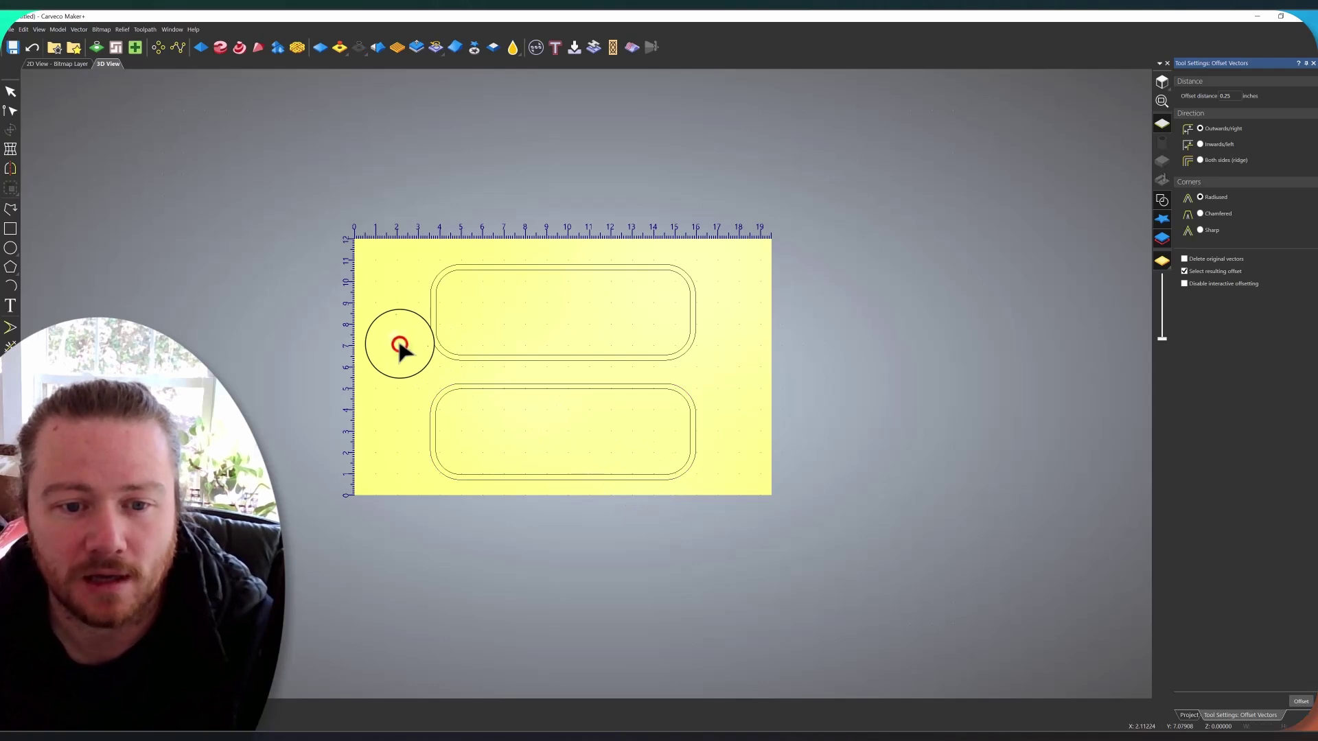